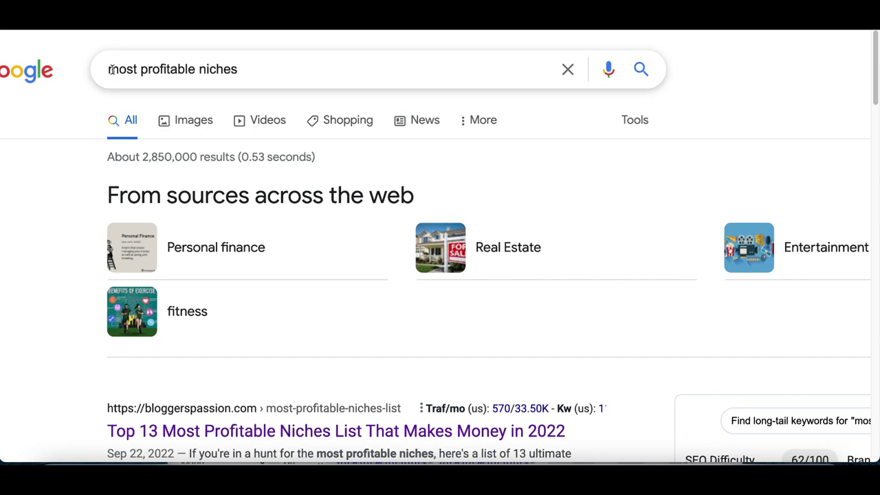
Open the BloggersPassion article "Top 13 Most Profitable Niches List" from the search results and review its table of contents
scroll(110, 69, down, 3)
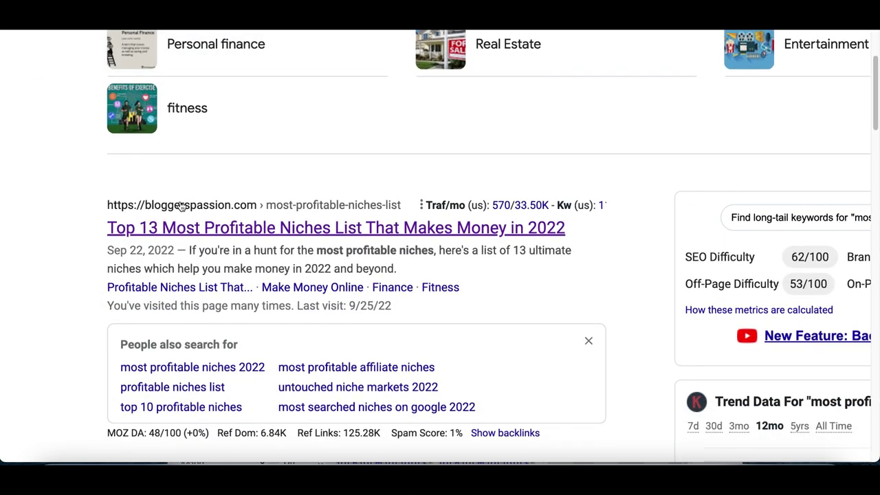
click(195, 229)
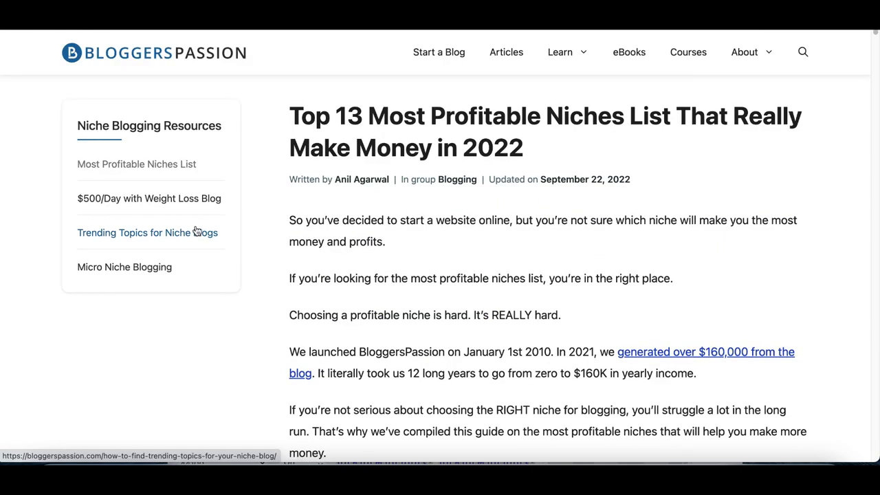
scroll(604, 211, down, 5)
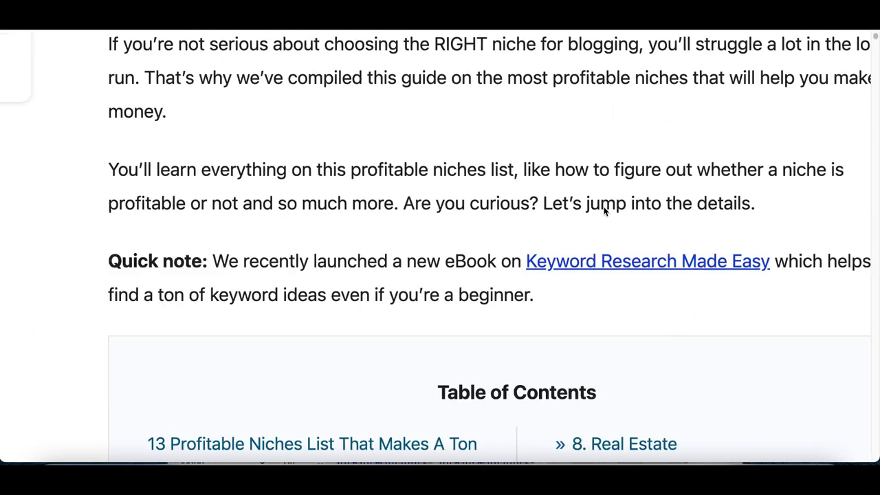
scroll(604, 211, down, 3)
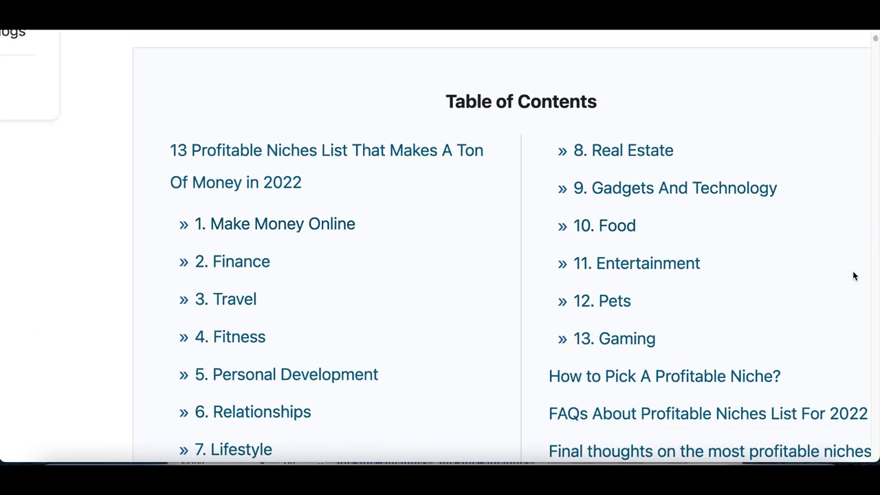
scroll(854, 276, right, 3)
scroll(613, 298, down, 2)
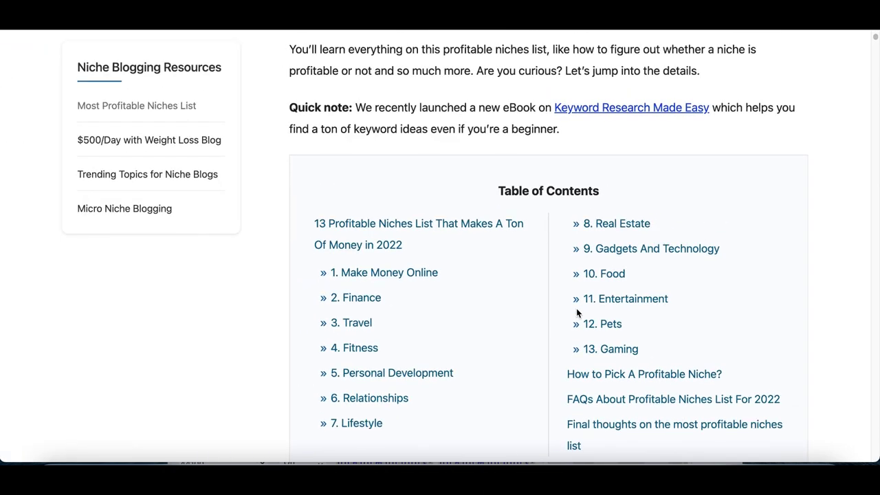
scroll(578, 313, up, 10)
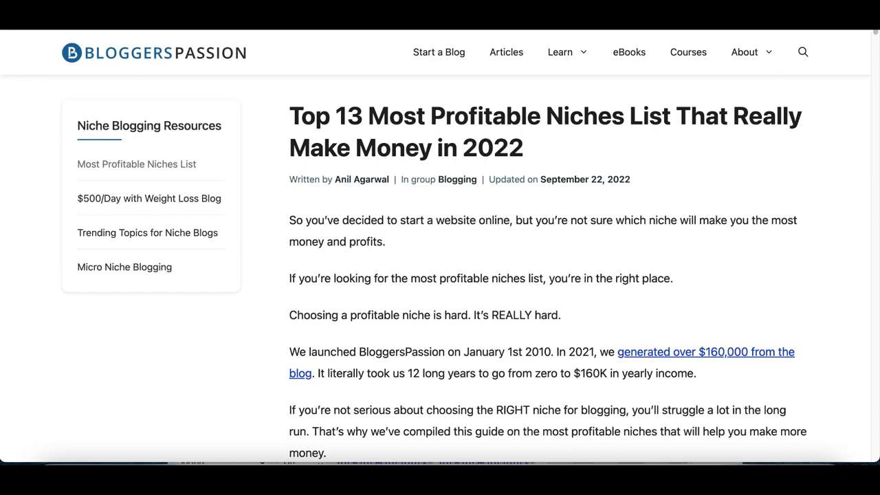
Return to the "most profitable niches" search results, highlight the query, and go back to the BloggersPassion article's table of contents
click(31, 27)
scroll(146, 140, up, 3)
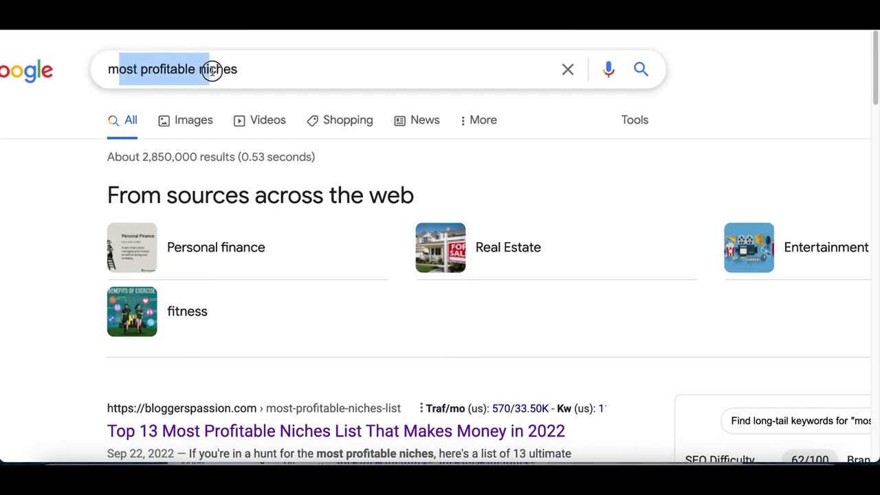
drag(212, 69, 209, 70)
click(12, 236)
scroll(197, 261, down, 2)
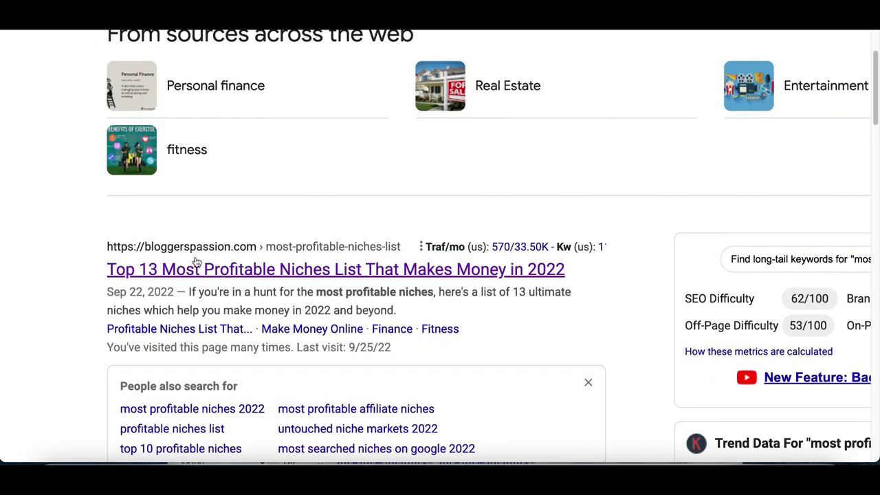
click(398, 334)
scroll(459, 311, down, 2)
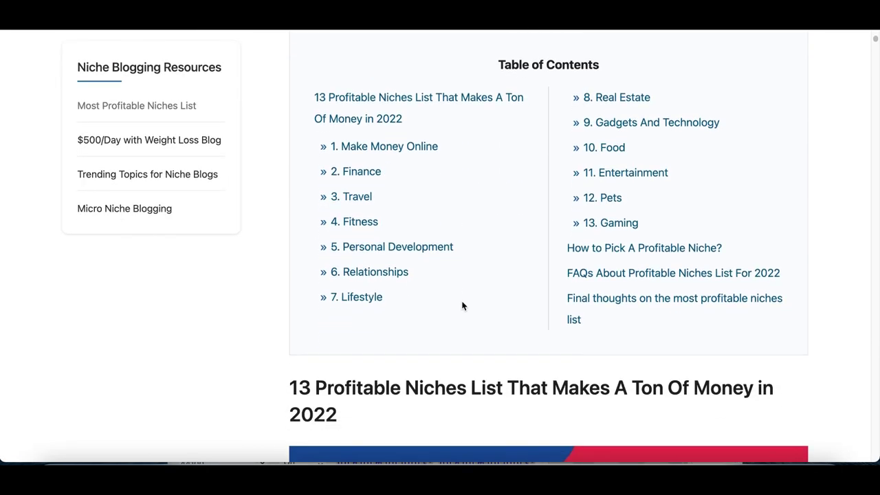
Examine the niches listed in the table of contents, highlighting entries such as Finance and Food
scroll(715, 208, up, 3)
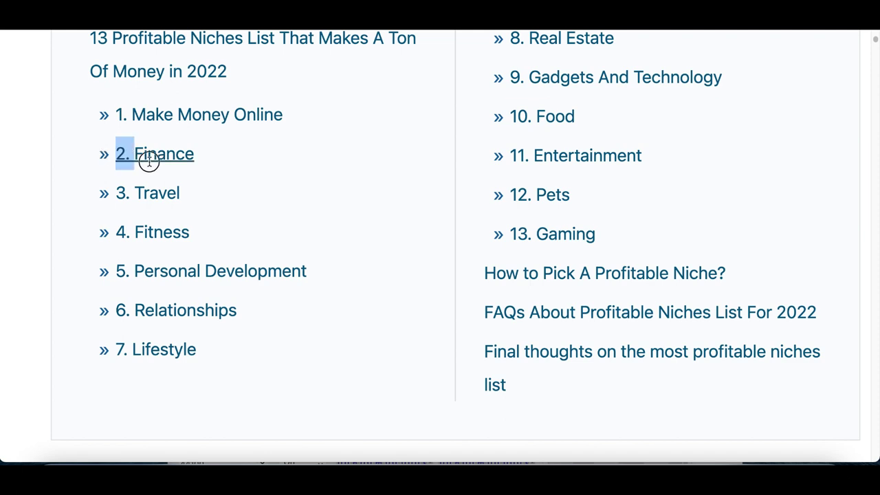
scroll(220, 180, down, 2)
drag(281, 291, 169, 291)
scroll(170, 294, up, 3)
drag(624, 181, 539, 179)
drag(540, 145, 421, 148)
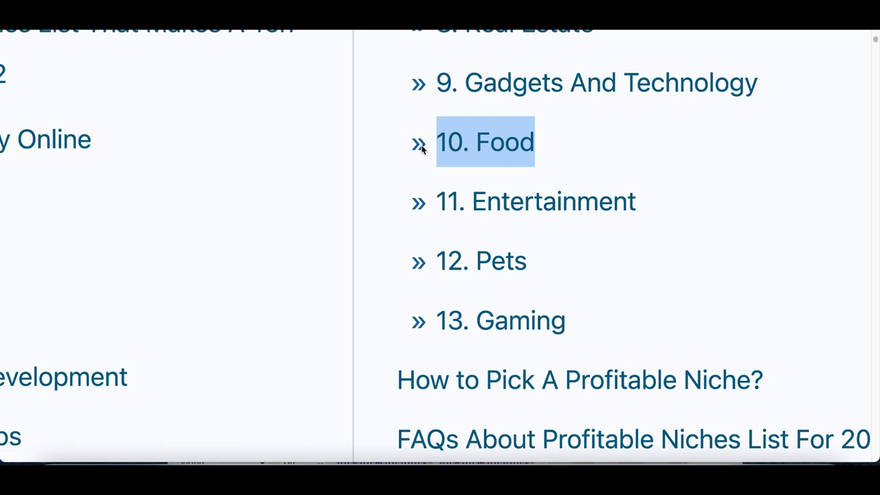
scroll(422, 148, down, 4)
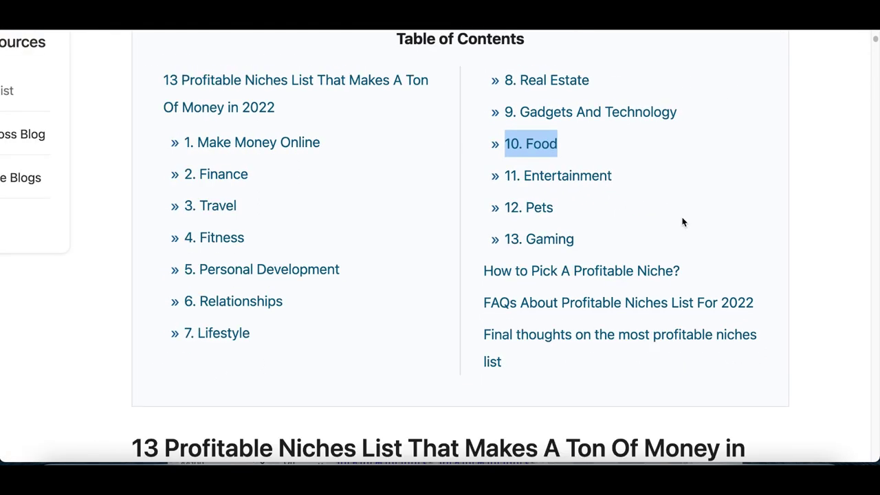
scroll(705, 158, up, 1)
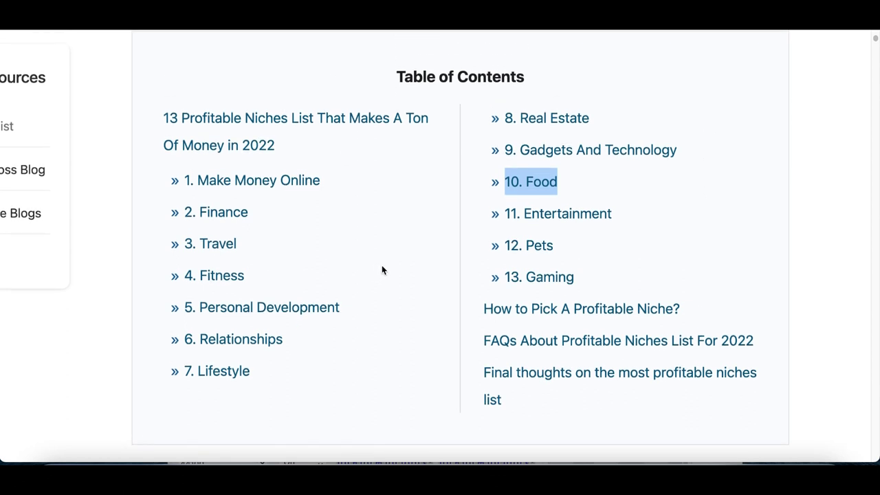
Examine the Fitness and Real Estate niches in the table of contents, highlighting the Real Estate entry
drag(256, 275, 201, 274)
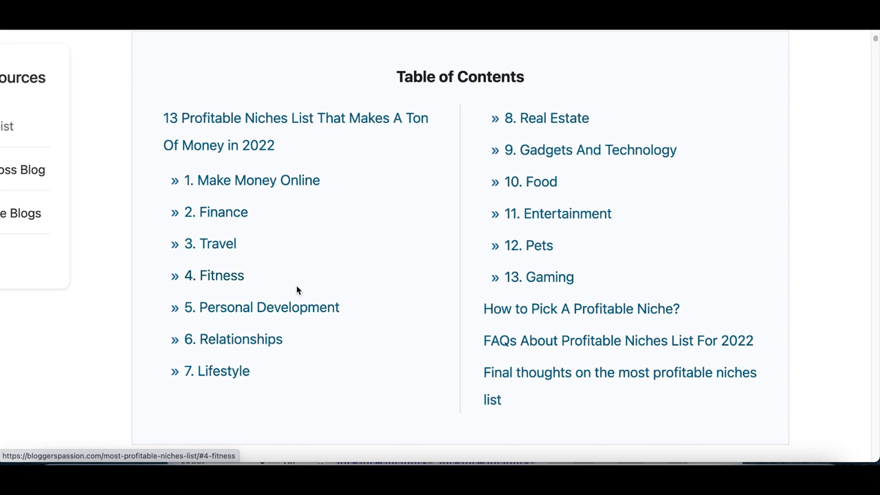
scroll(296, 289, up, 5)
scroll(327, 289, left, 3)
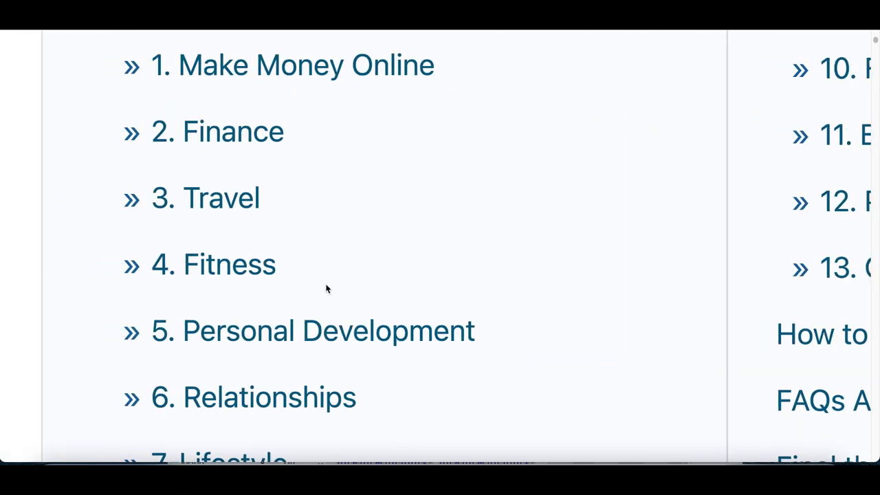
drag(326, 289, 185, 288)
scroll(381, 269, up, 4)
scroll(487, 275, right, 6)
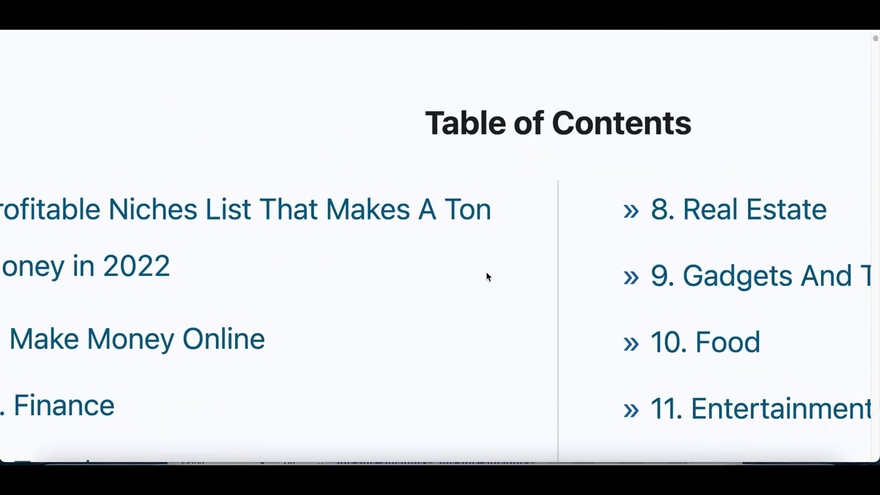
drag(585, 224, 401, 203)
scroll(395, 205, down, 5)
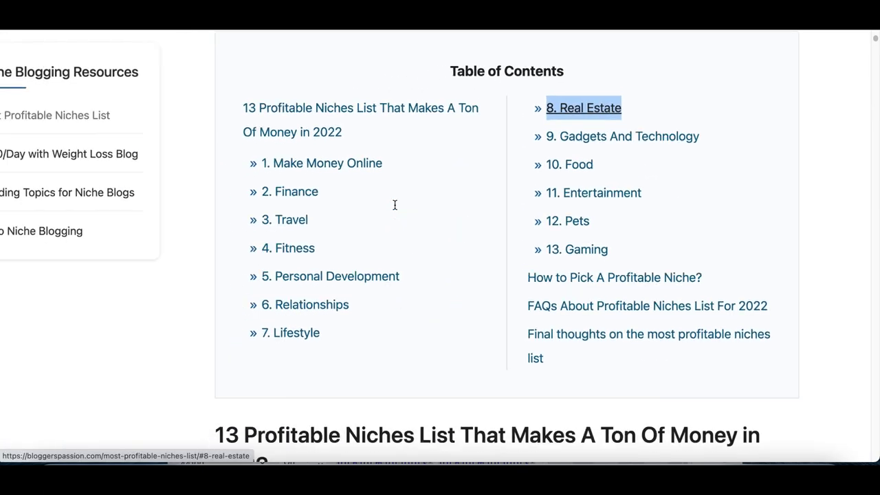
scroll(395, 204, down, 4)
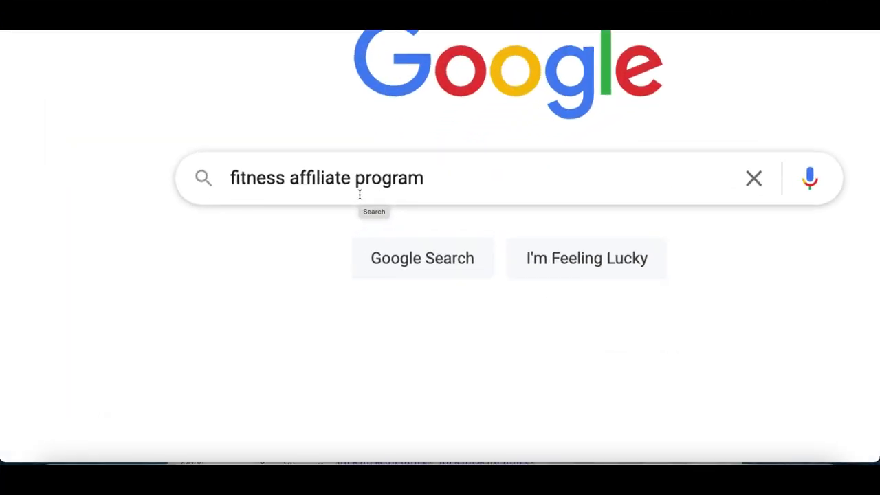
Search Google for "fitness affiliate program"
click(274, 178)
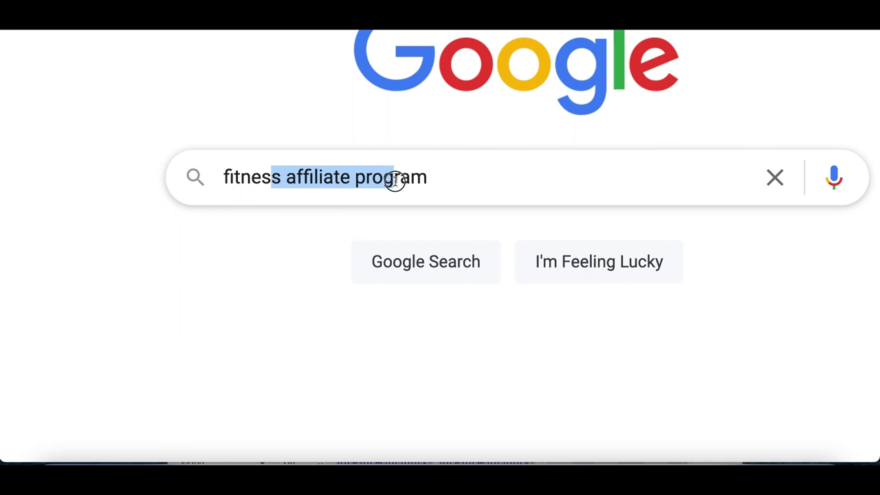
drag(398, 182, 397, 181)
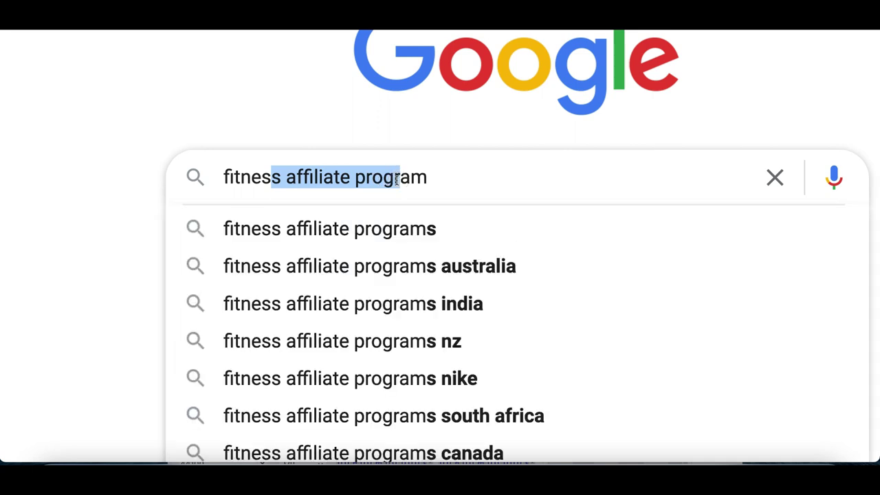
click(222, 179)
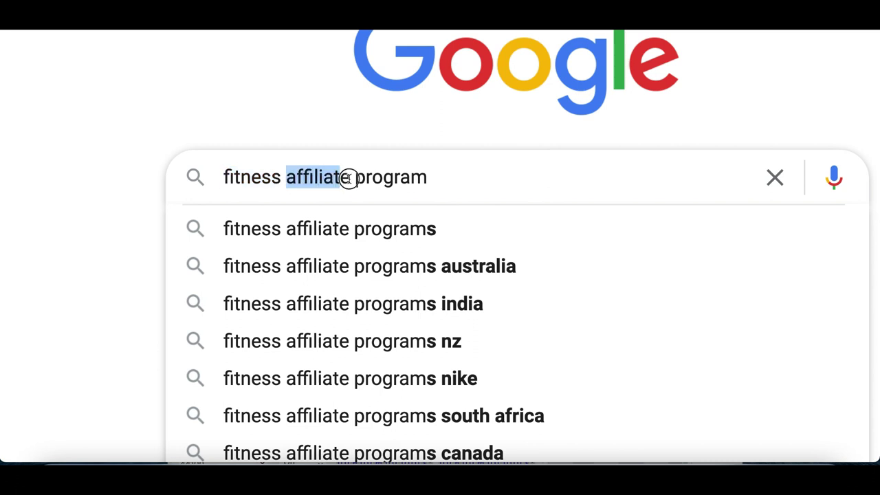
key(Return)
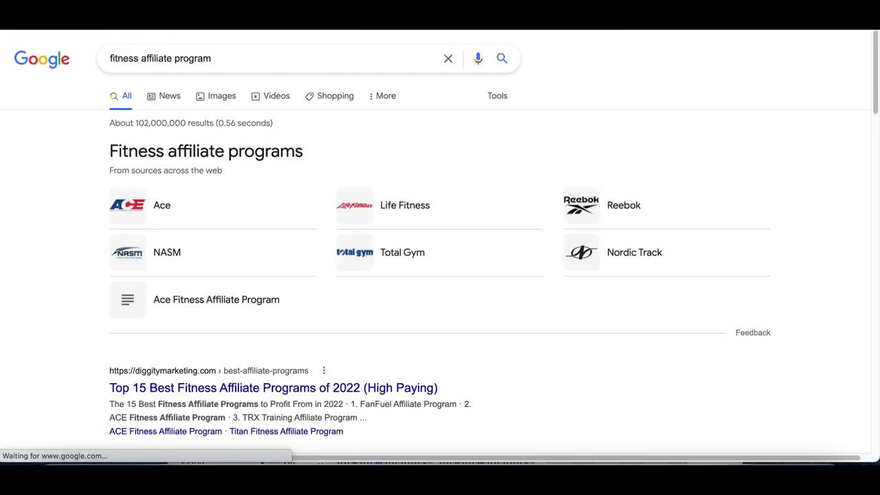
Open the Diggity Marketing article "Top 15 Best Fitness Affiliate Programs of 2022 (High Paying)" from the search results
scroll(243, 218, down, 1)
scroll(243, 218, down, 2)
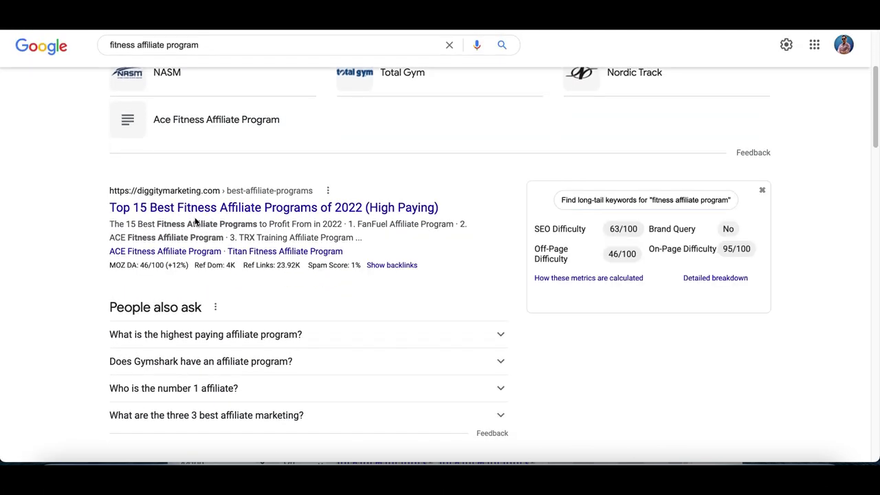
click(199, 206)
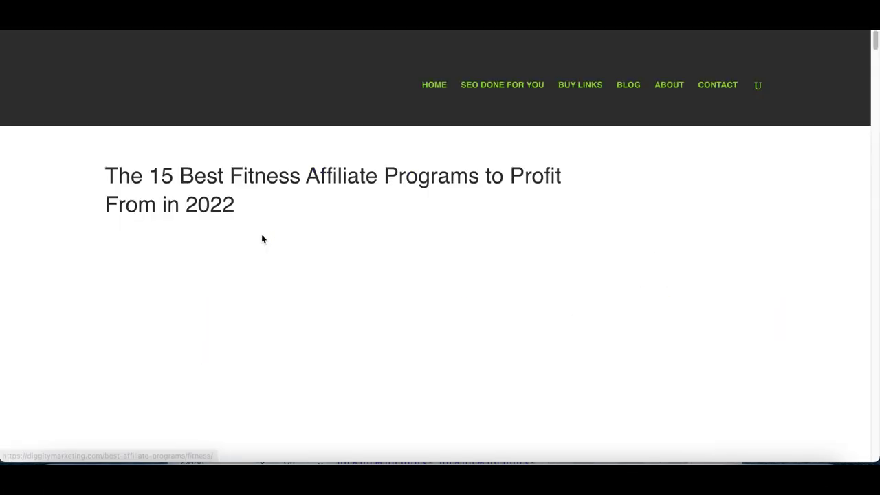
scroll(262, 239, down, 9)
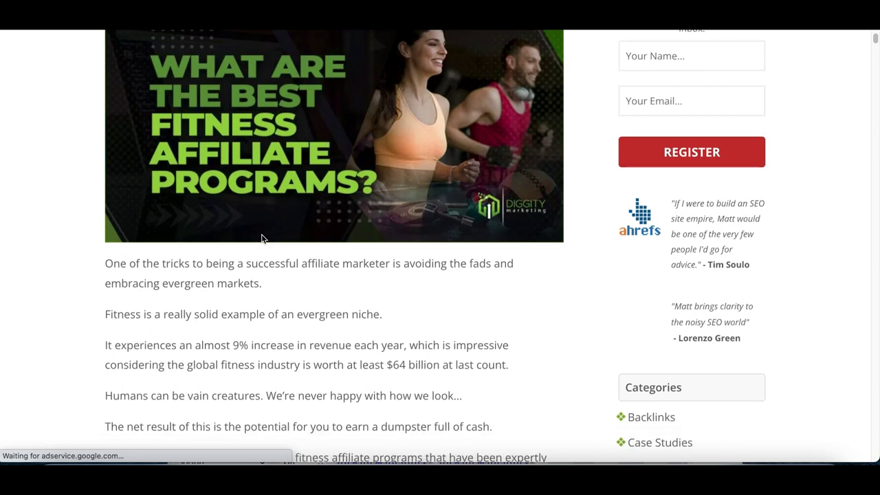
Review the FanFuel affiliate program section, examining its products and their revenue share rates
scroll(262, 237, down, 5)
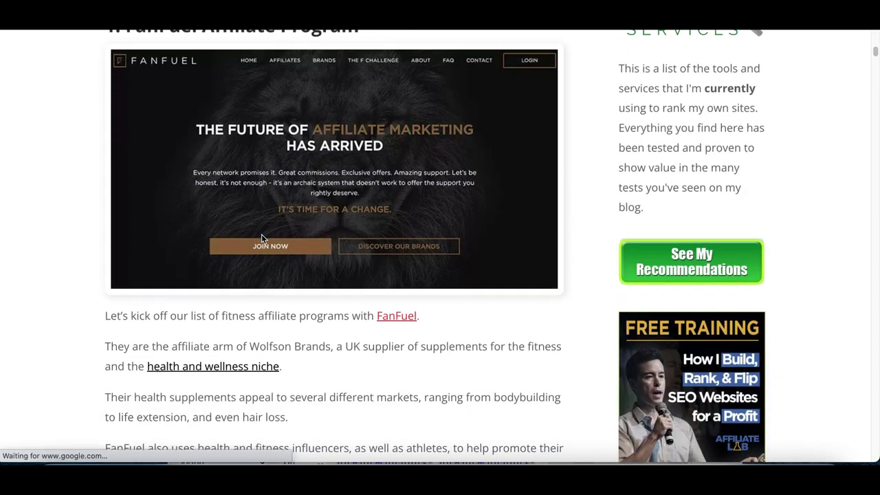
scroll(262, 239, down, 3)
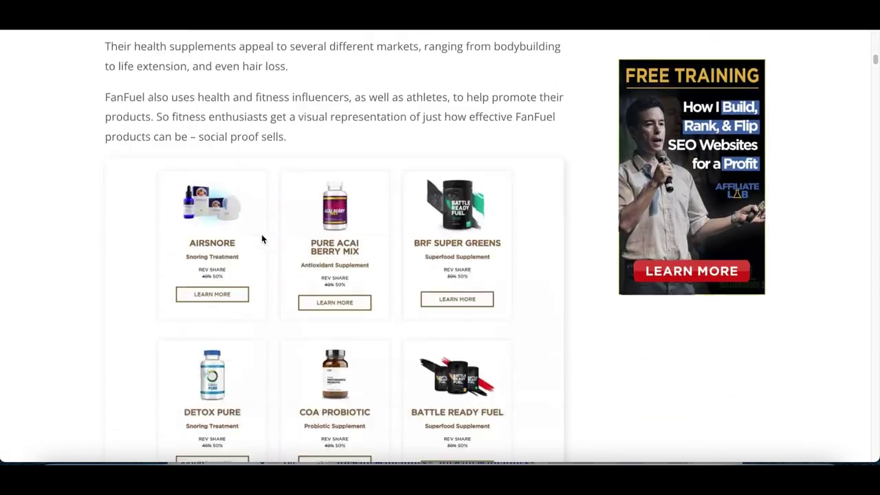
scroll(354, 222, up, 5)
scroll(368, 242, down, 3)
scroll(182, 236, up, 3)
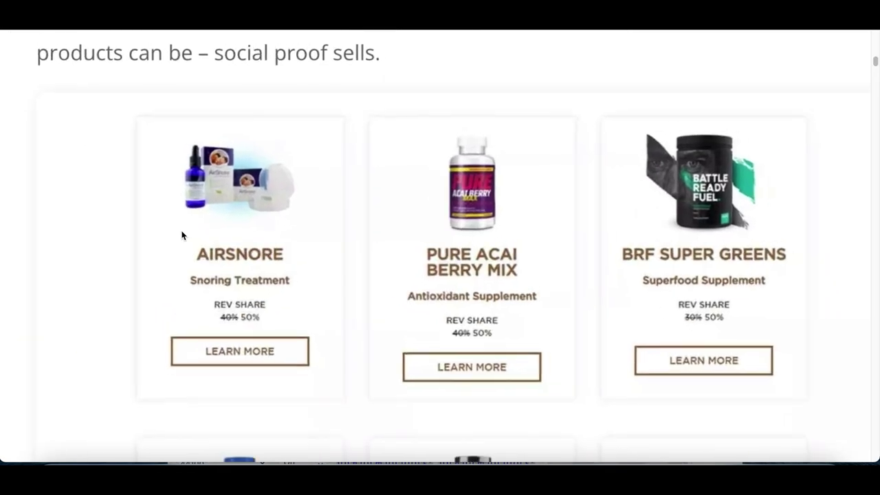
scroll(182, 236, down, 3)
scroll(183, 236, down, 3)
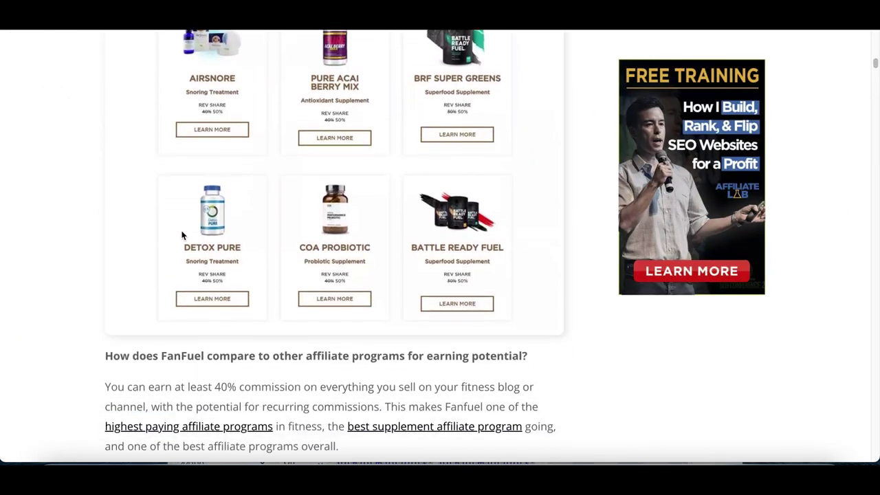
scroll(387, 222, down, 5)
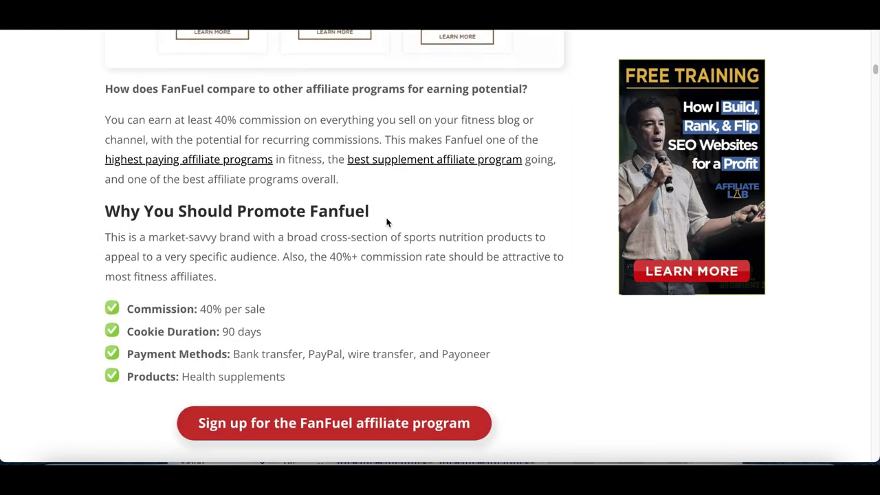
Highlight FanFuel's commission per sale in its program details and continue to the ACE Fitness Affiliate Program section
scroll(235, 208, up, 3)
scroll(203, 177, up, 1)
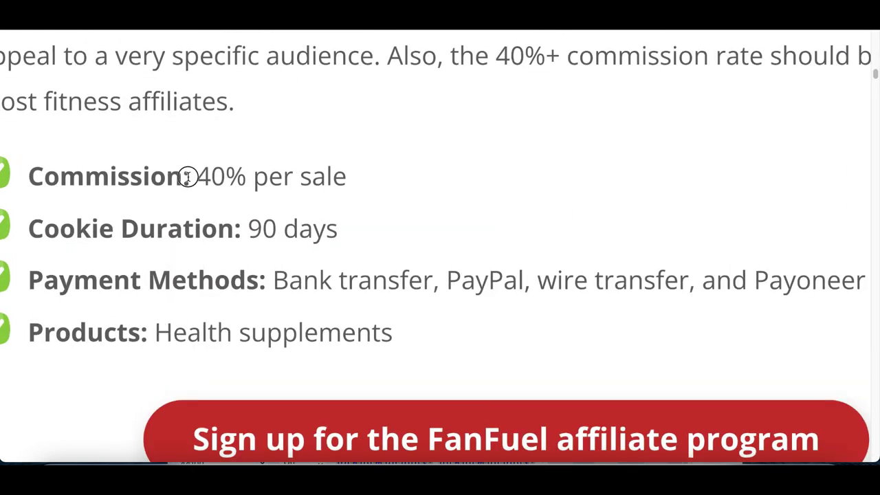
drag(187, 176, 303, 197)
scroll(341, 196, left, 3)
drag(143, 177, 272, 186)
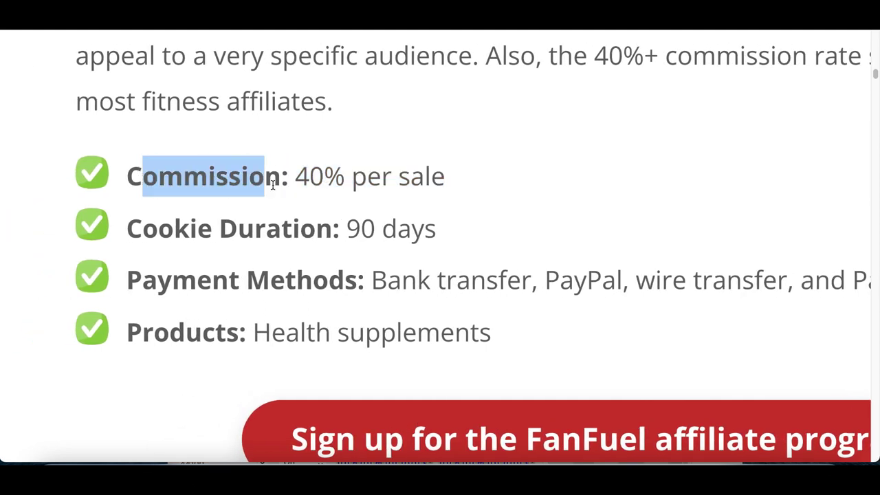
scroll(272, 184, down, 5)
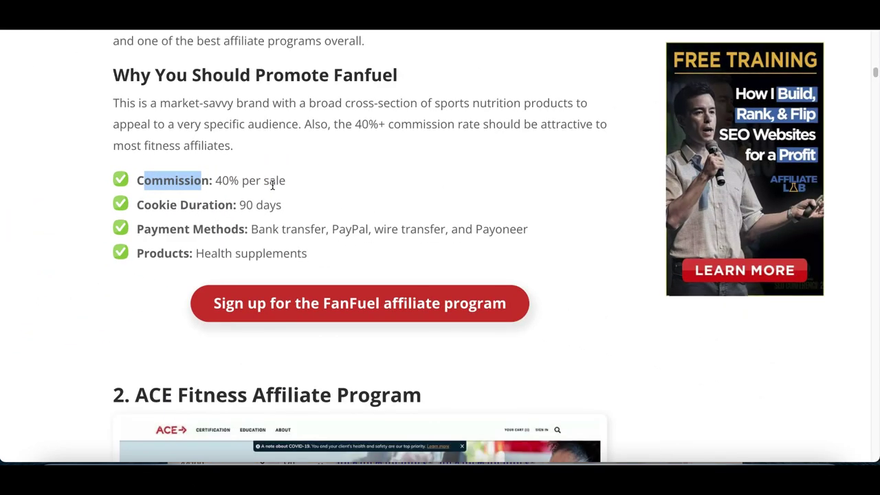
drag(214, 179, 238, 184)
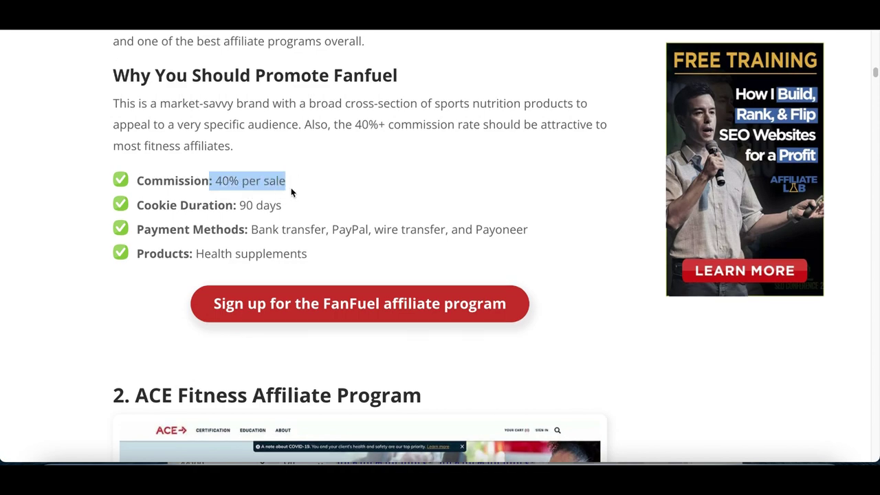
scroll(291, 193, down, 6)
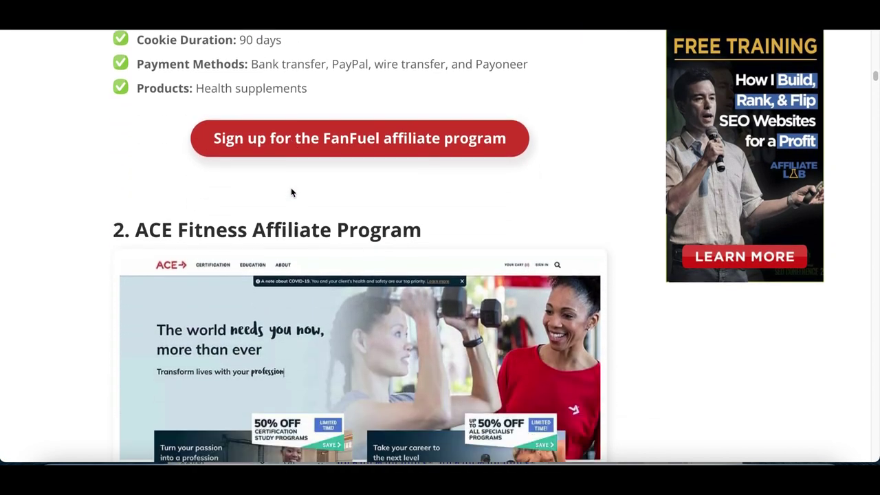
Read the ACE Fitness Affiliate Program section, checking who runs the program and what commission it pays
scroll(323, 282, up, 5)
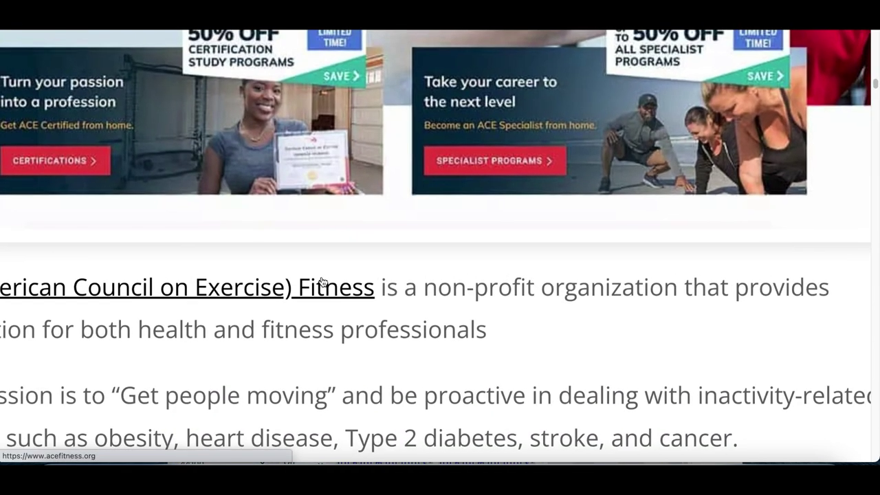
scroll(323, 282, down, 5)
scroll(323, 282, down, 14)
scroll(322, 281, up, 10)
scroll(321, 277, up, 6)
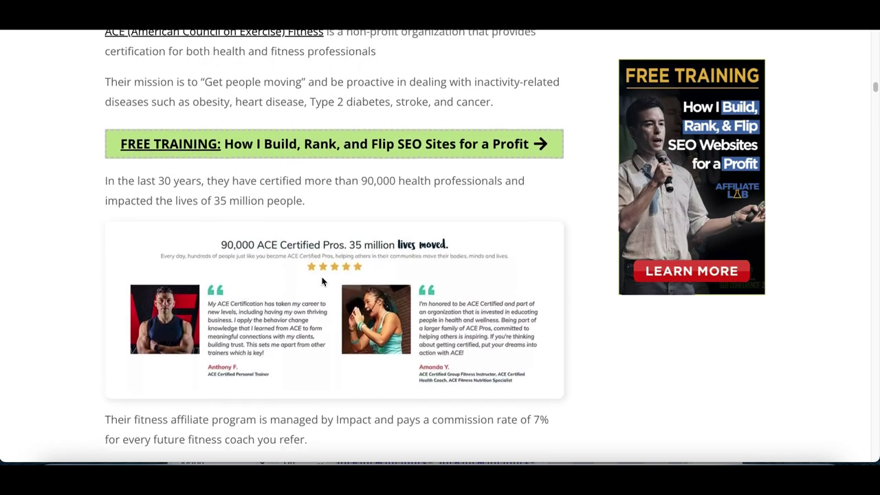
Return to the start of the FanFuel section and highlight its "FanFuel Affiliate Program" heading
scroll(321, 276, up, 4)
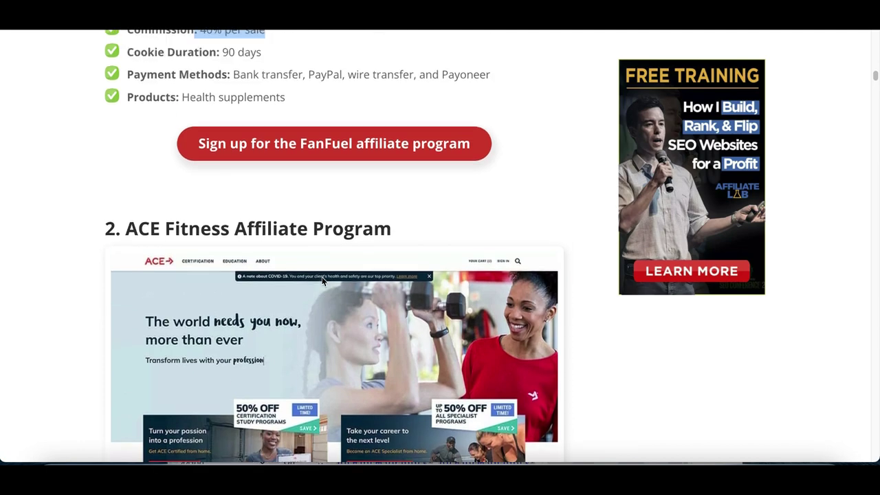
scroll(322, 282, up, 6)
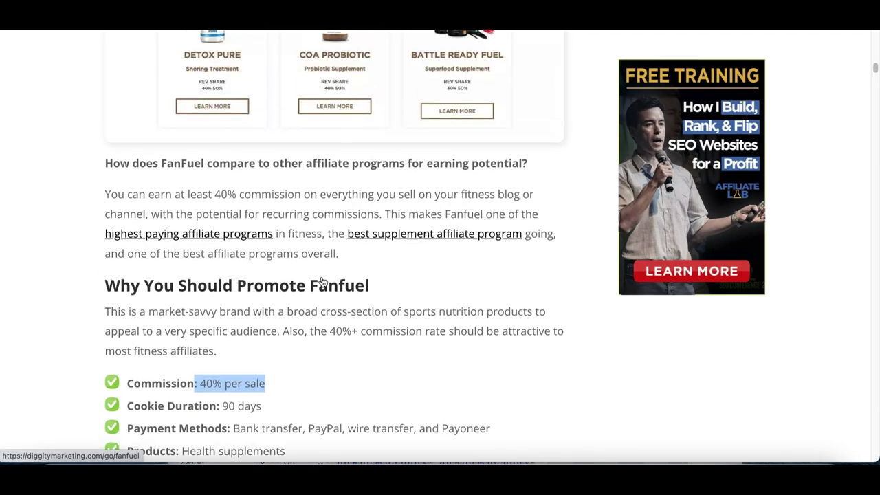
scroll(322, 281, up, 8)
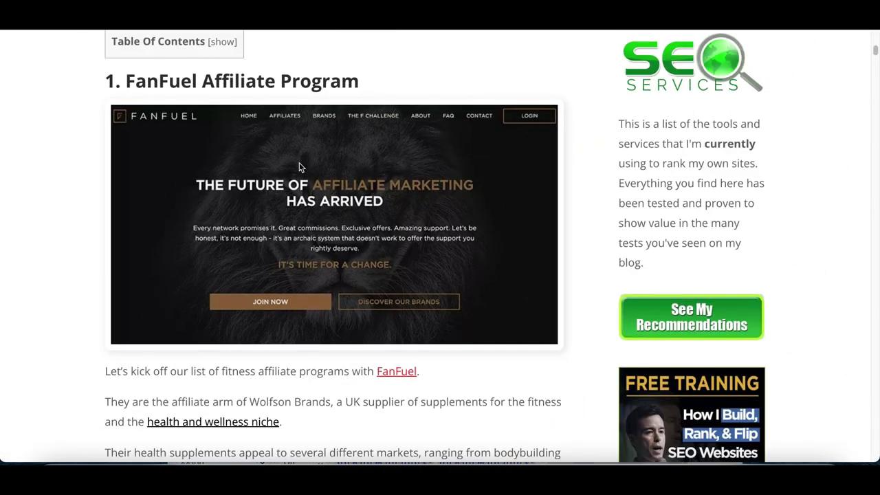
scroll(395, 176, down, 5)
scroll(273, 105, up, 6)
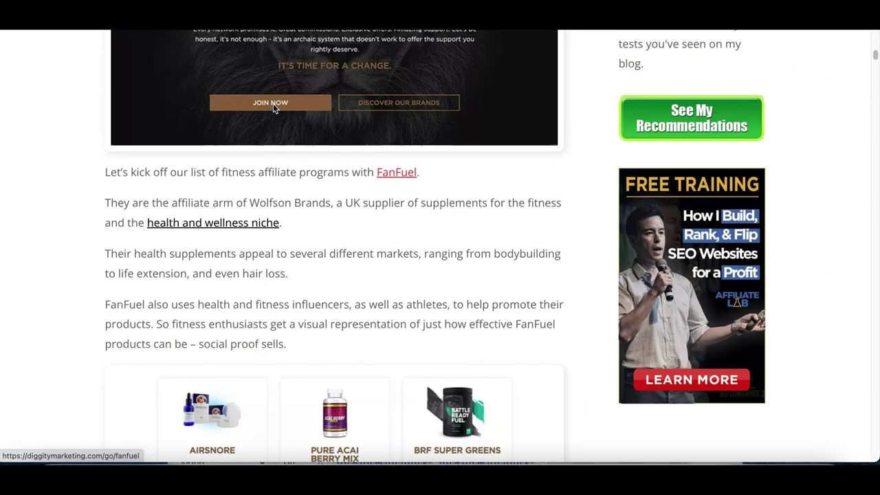
drag(124, 105, 249, 135)
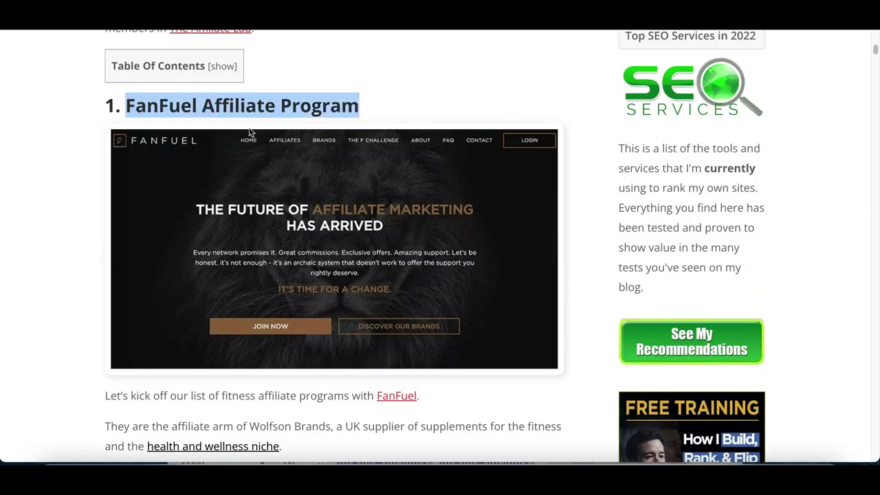
Go through FanFuel's products and program details and open the FanFuel affiliate program sign-up page
scroll(250, 130, down, 6)
scroll(335, 202, down, 2)
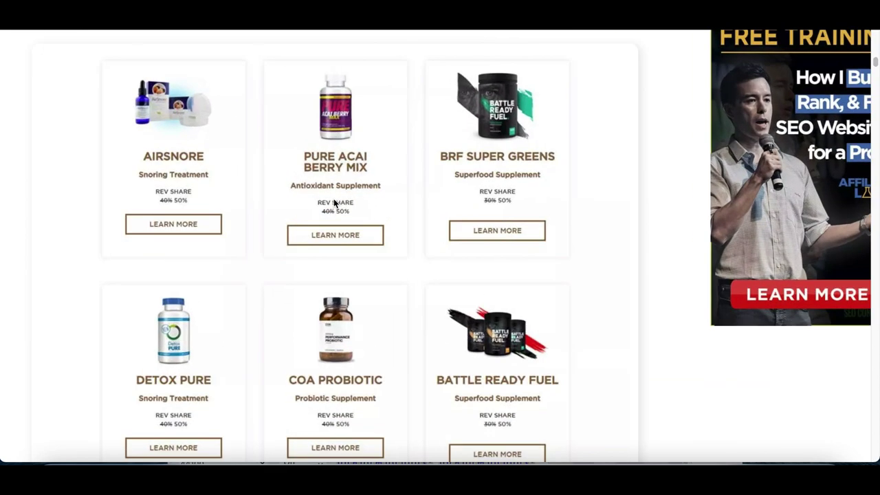
scroll(335, 203, down, 7)
scroll(334, 203, down, 1)
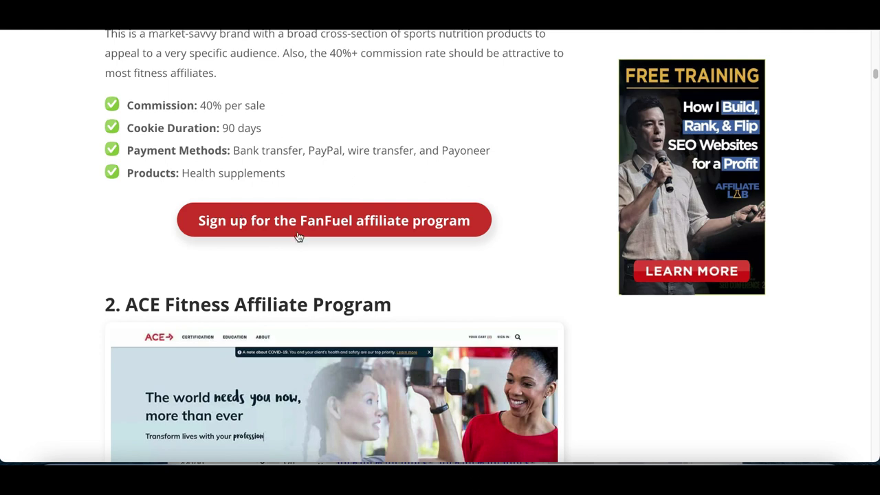
scroll(296, 230, up, 2)
click(333, 236)
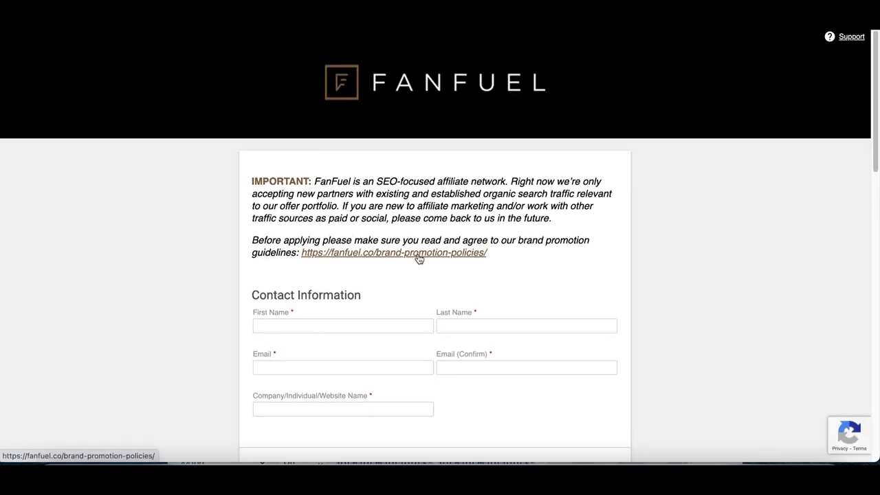
Examine the FanFuel application form from contact information and mailing address to the terms and submission area
scroll(418, 256, down, 3)
scroll(393, 187, down, 12)
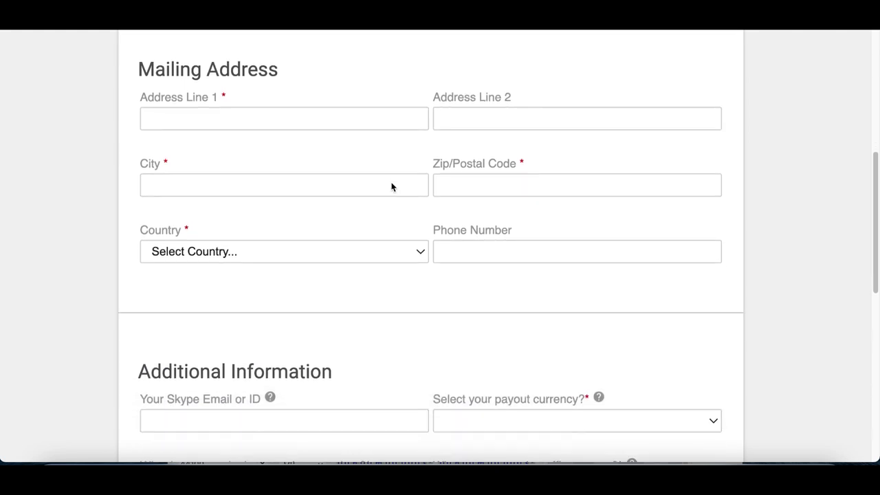
scroll(375, 316, up, 1)
scroll(365, 448, up, 5)
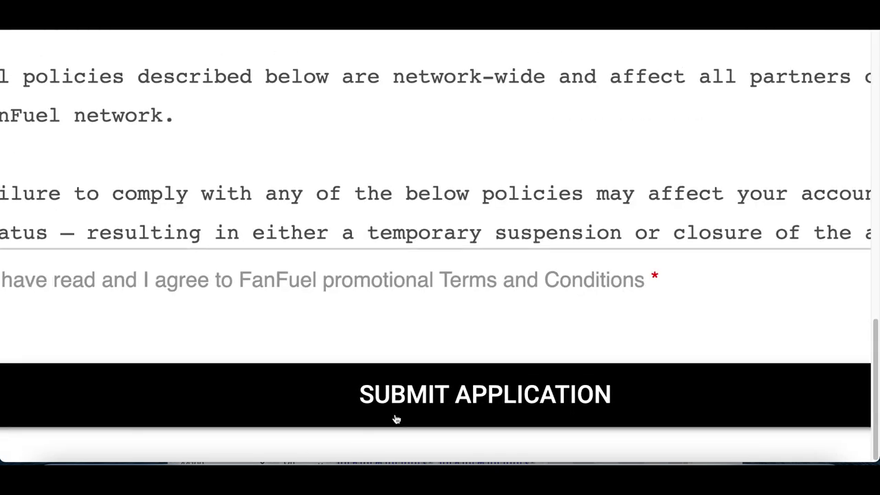
scroll(396, 419, down, 5)
scroll(395, 419, up, 15)
scroll(334, 307, down, 3)
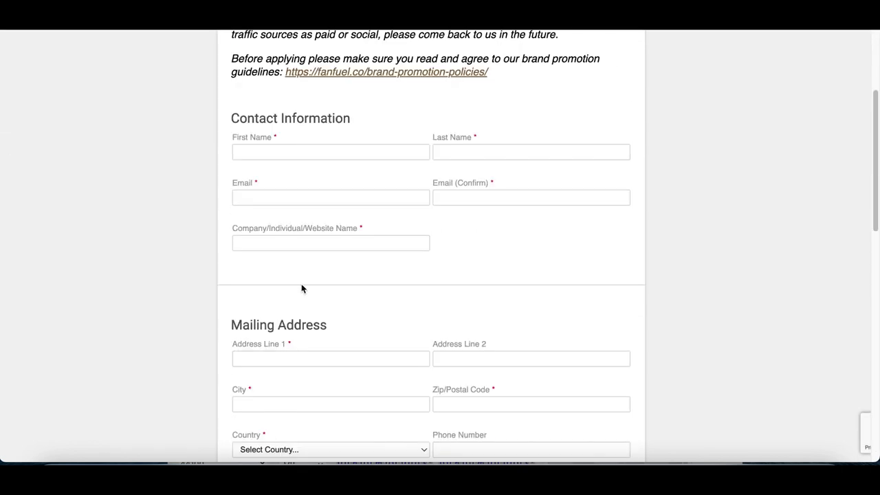
scroll(302, 289, down, 1)
scroll(289, 262, up, 4)
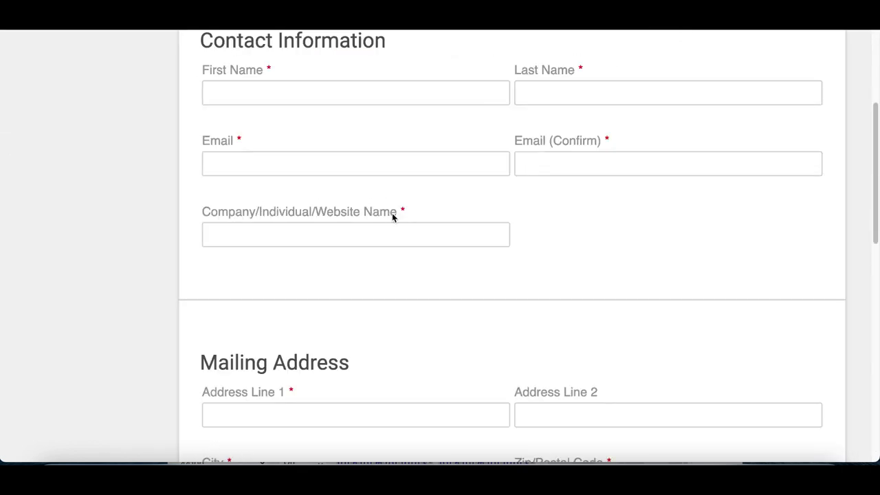
scroll(328, 215, up, 4)
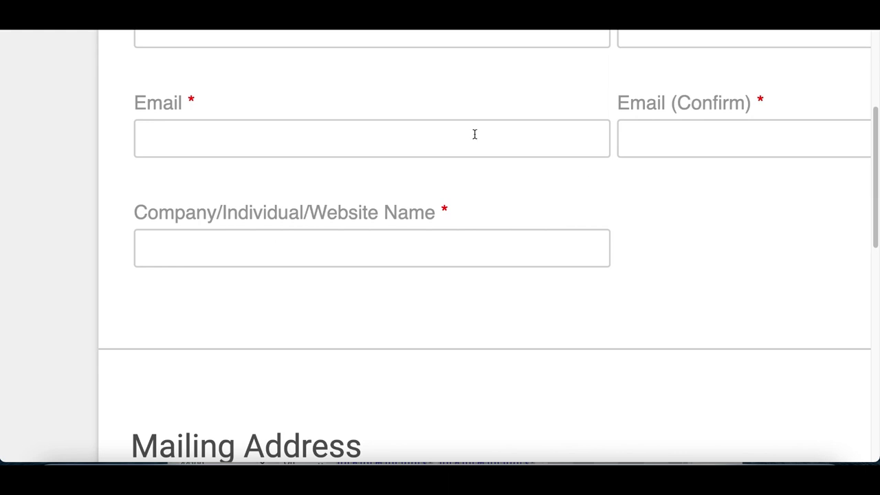
scroll(292, 255, down, 5)
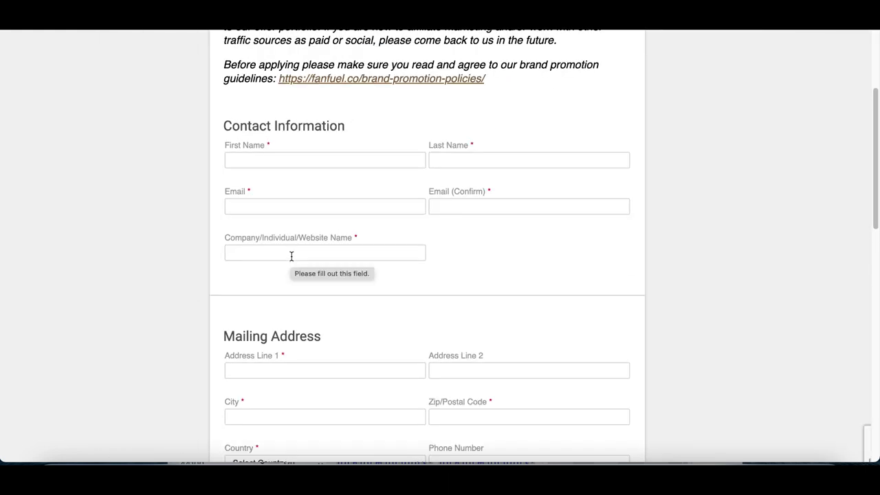
scroll(292, 255, down, 10)
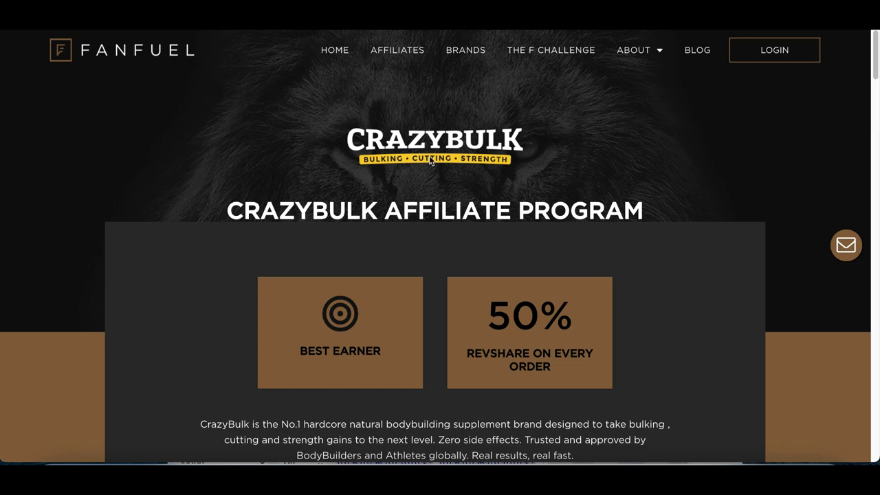
Review the CrazyBulk affiliate program page on FanFuel and highlight the average order value
scroll(429, 155, down, 2)
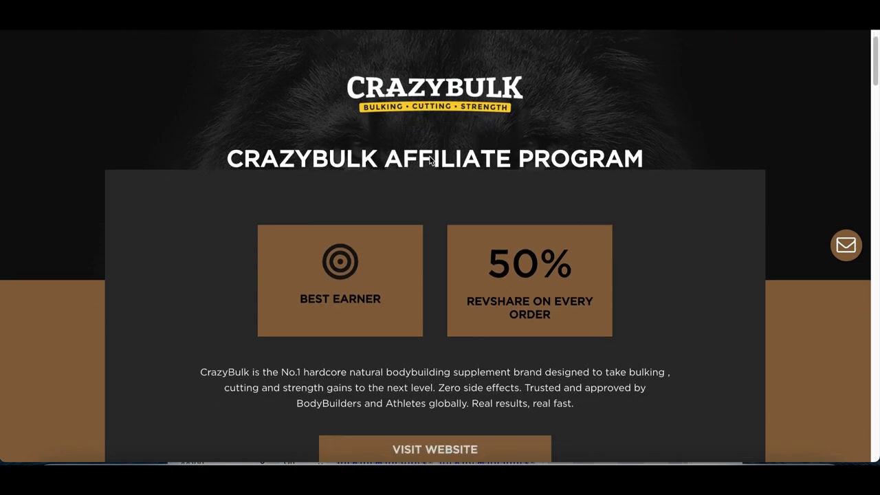
scroll(429, 156, up, 2)
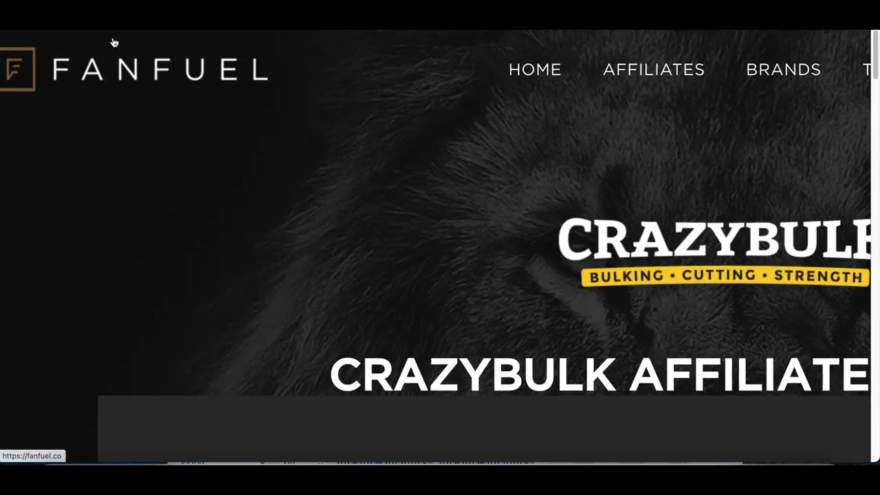
scroll(321, 174, down, 5)
scroll(321, 173, down, 1)
scroll(338, 145, up, 1)
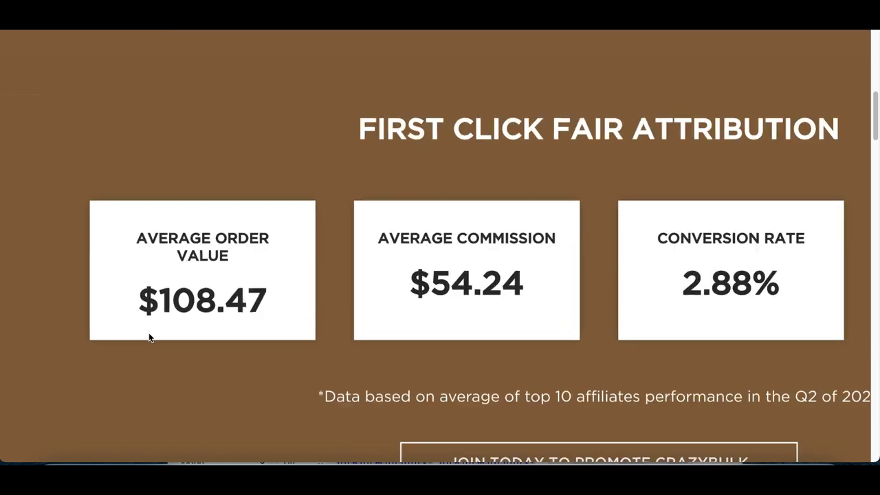
drag(148, 336, 167, 312)
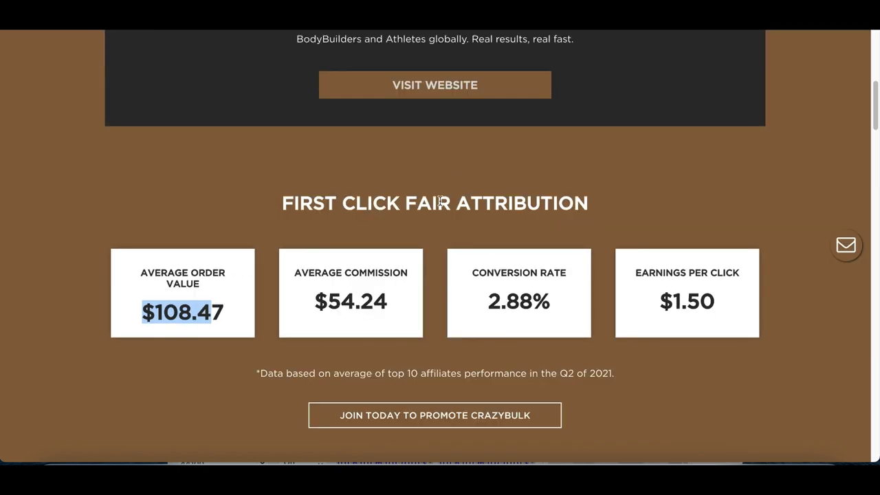
Open the CrazyBulk website from its affiliate program page and go to the Bulking products
scroll(403, 159, up, 2)
click(418, 181)
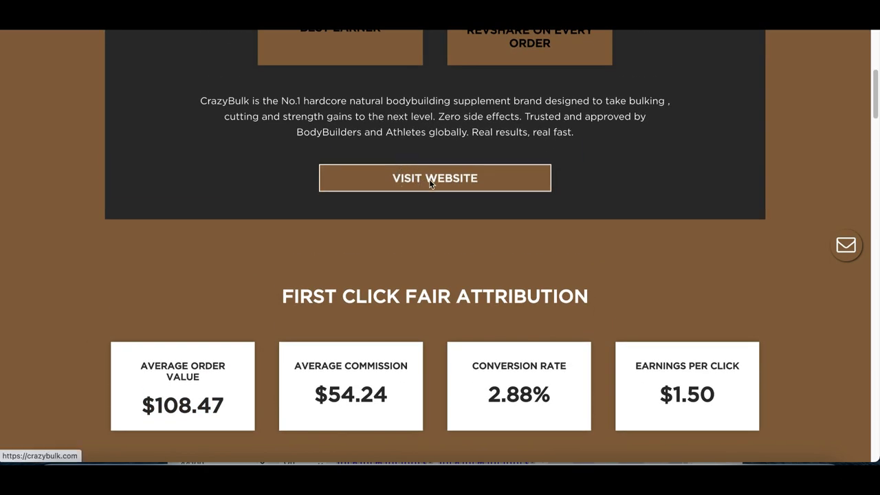
scroll(412, 230, down, 5)
scroll(413, 235, down, 10)
scroll(412, 235, down, 3)
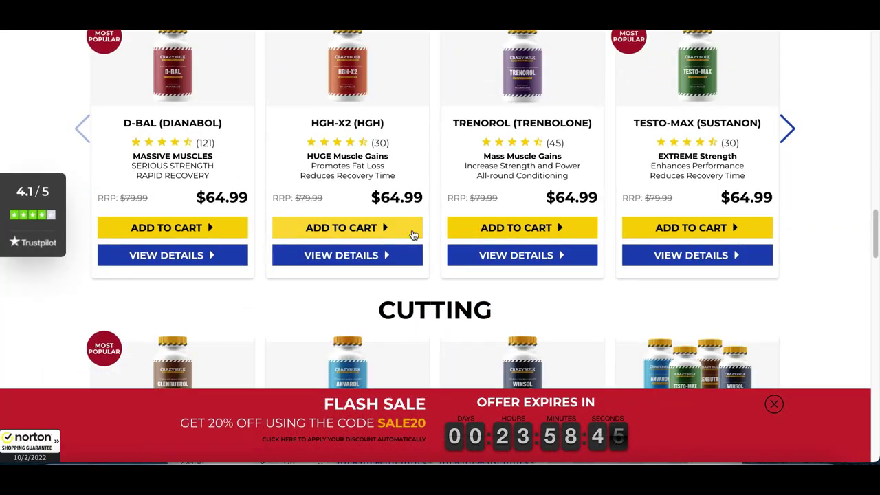
Examine the names, benefits and prices of the CrazyBulk Bulking supplements, from D-BAL to TESTO-MAX
scroll(413, 235, up, 5)
scroll(413, 236, up, 2)
scroll(413, 235, up, 1)
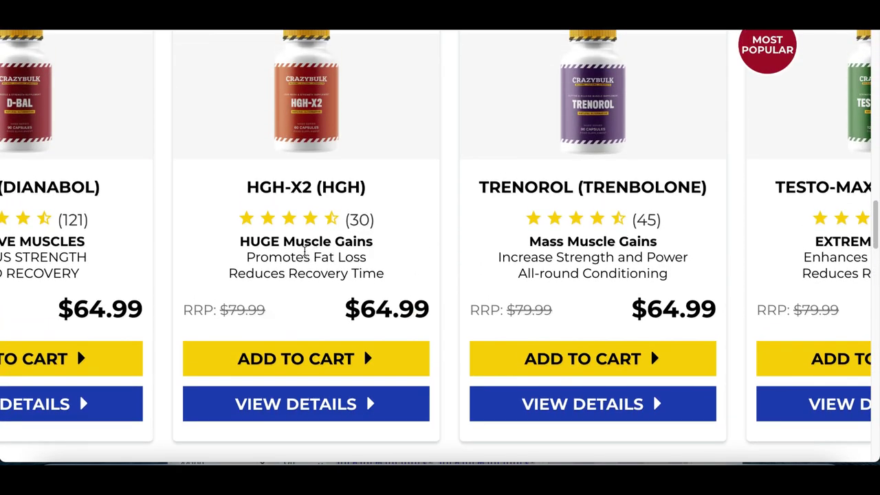
scroll(304, 252, up, 5)
scroll(305, 253, down, 1)
drag(392, 301, 497, 300)
scroll(496, 301, down, 10)
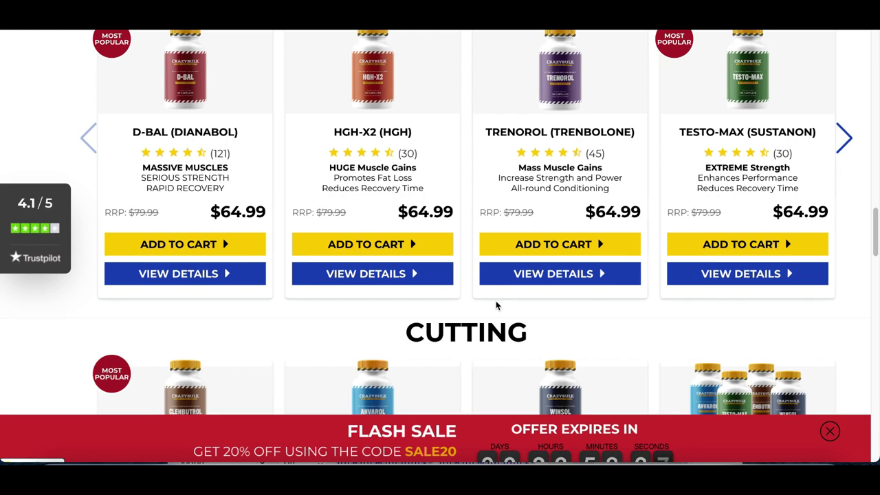
scroll(115, 140, up, 5)
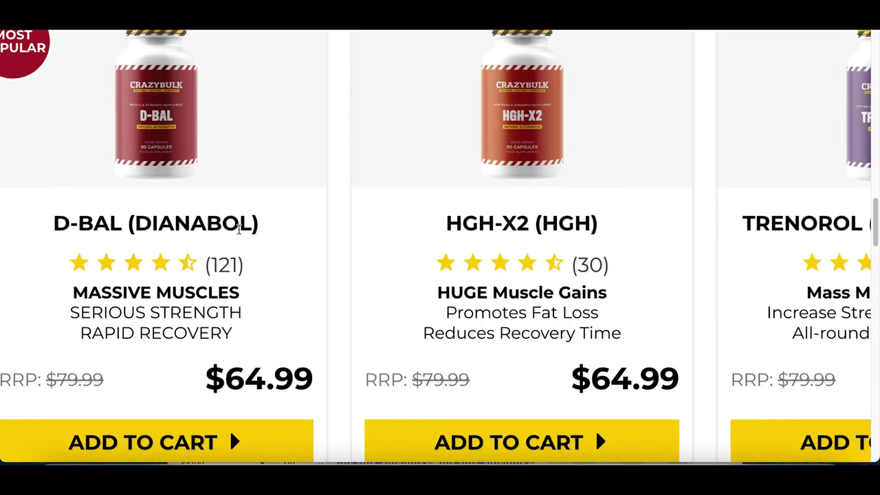
scroll(421, 251, right, 3)
scroll(454, 257, right, 4)
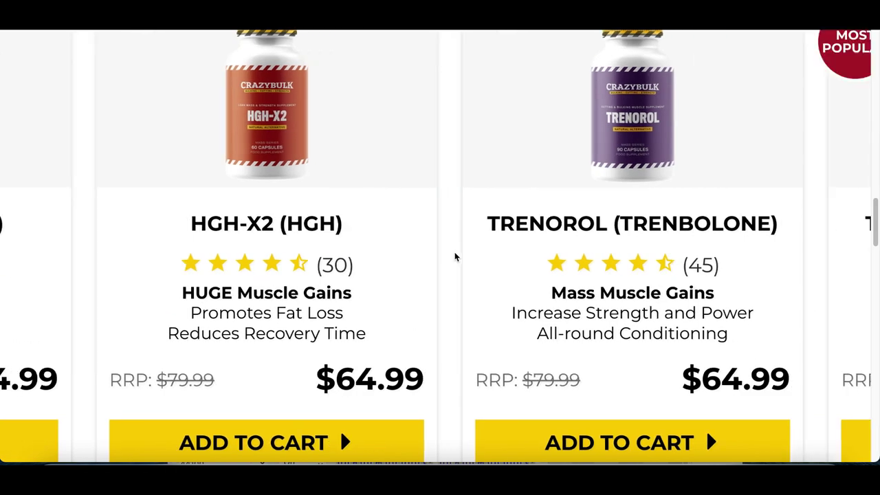
scroll(561, 208, down, 5)
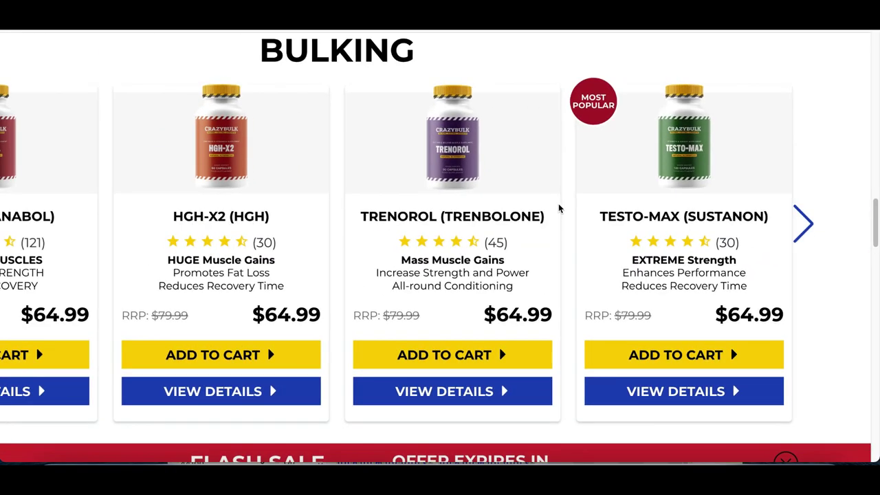
scroll(560, 209, up, 3)
scroll(561, 208, down, 5)
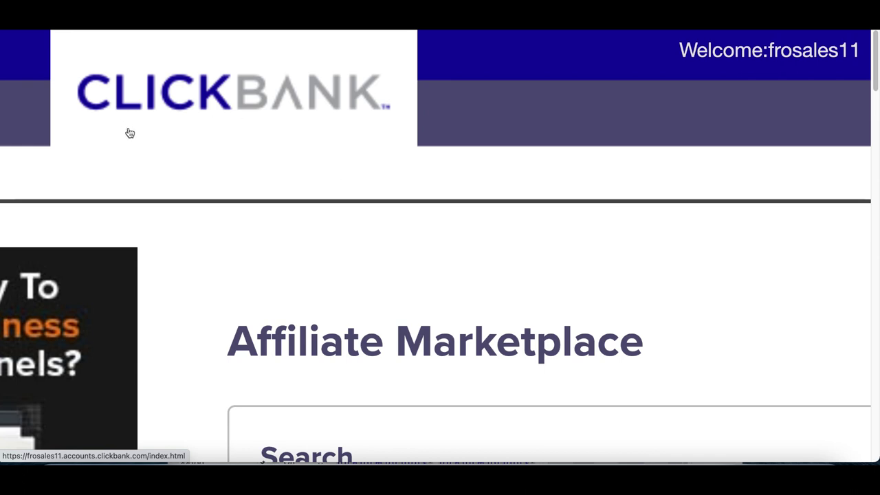
Examine the Exipure offer in ClickBank's Affiliate Marketplace, including its category, gravity score and average earnings per conversion
scroll(250, 160, down, 5)
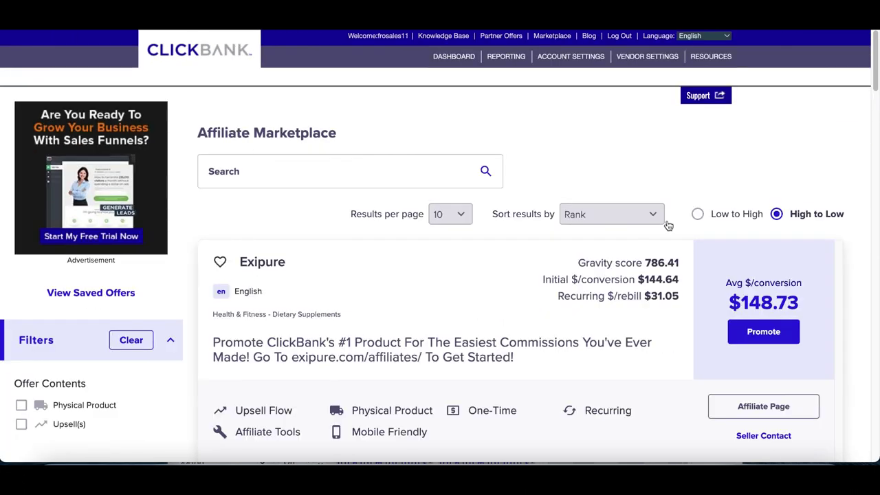
scroll(779, 228, down, 2)
scroll(779, 234, down, 1)
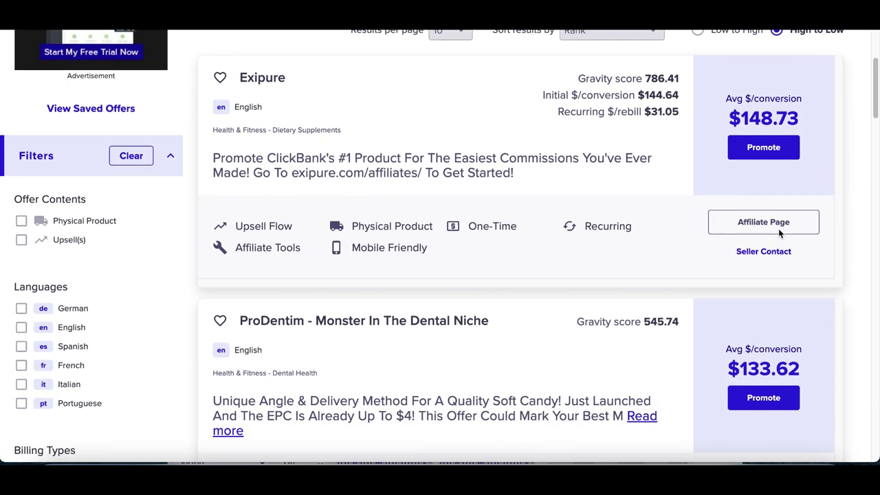
scroll(273, 79, up, 5)
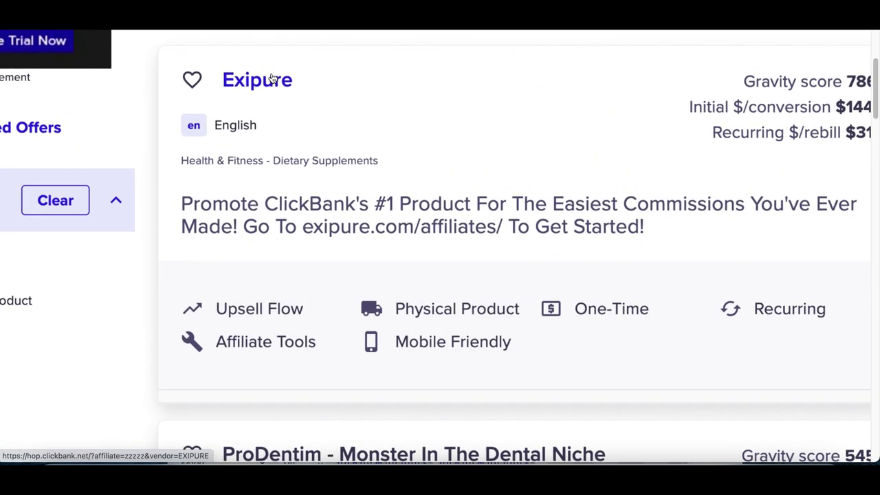
scroll(305, 95, down, 5)
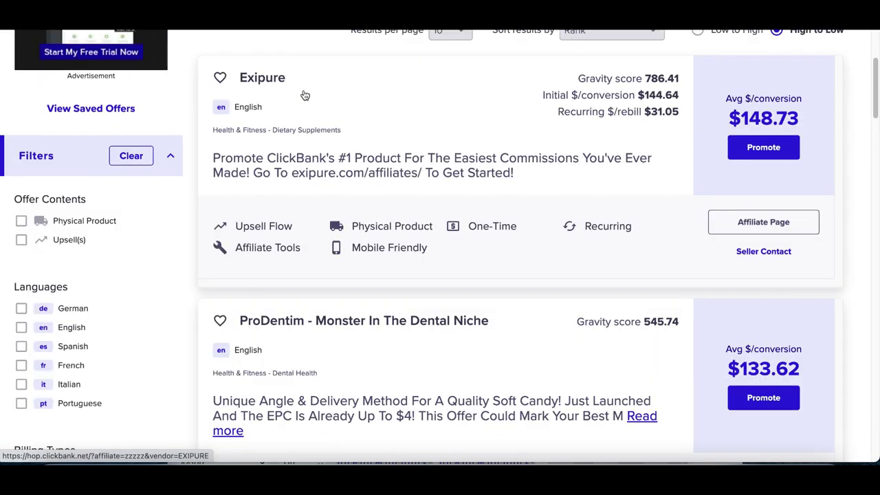
Create an encrypted HopLink to promote Exipure, leaving the tracking ID empty, and highlight the link
click(755, 158)
click(419, 348)
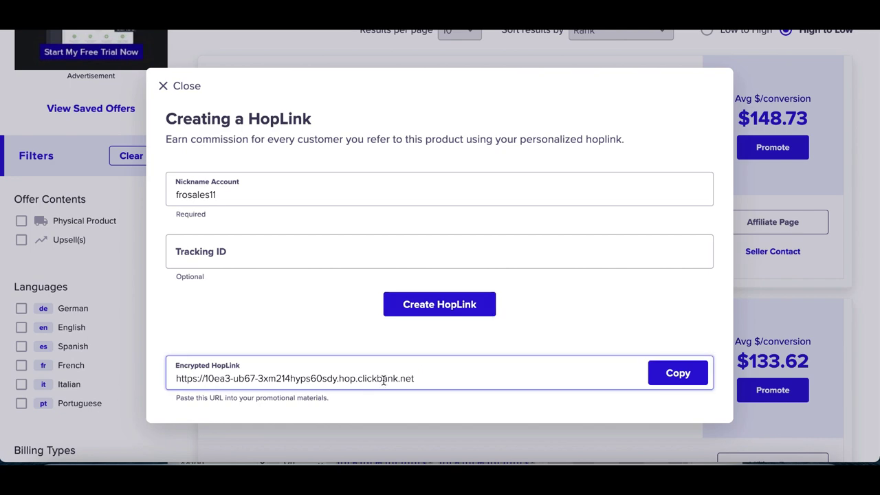
drag(415, 378, 266, 376)
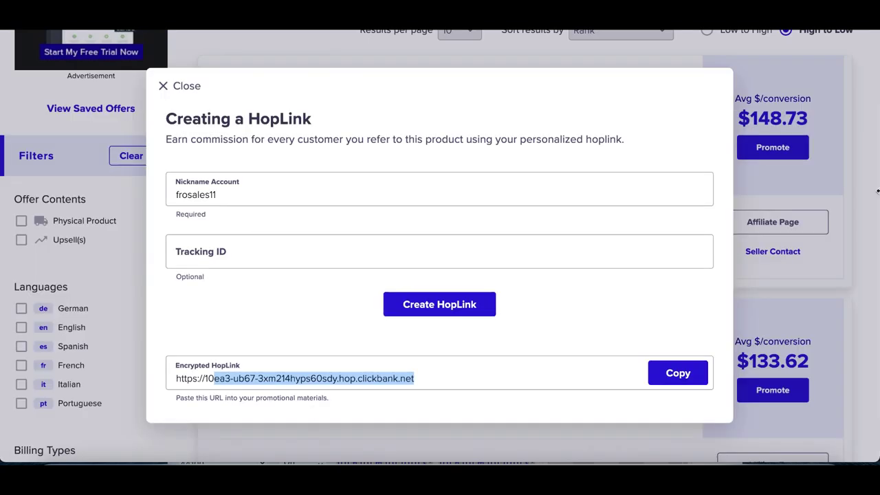
Close the HopLink dialog and highlight Exipure's average earnings per conversion
click(862, 120)
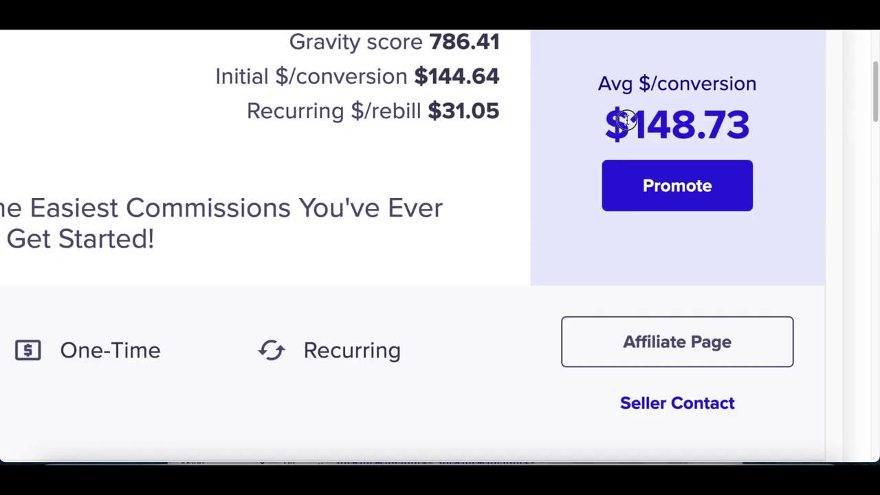
drag(628, 119, 749, 136)
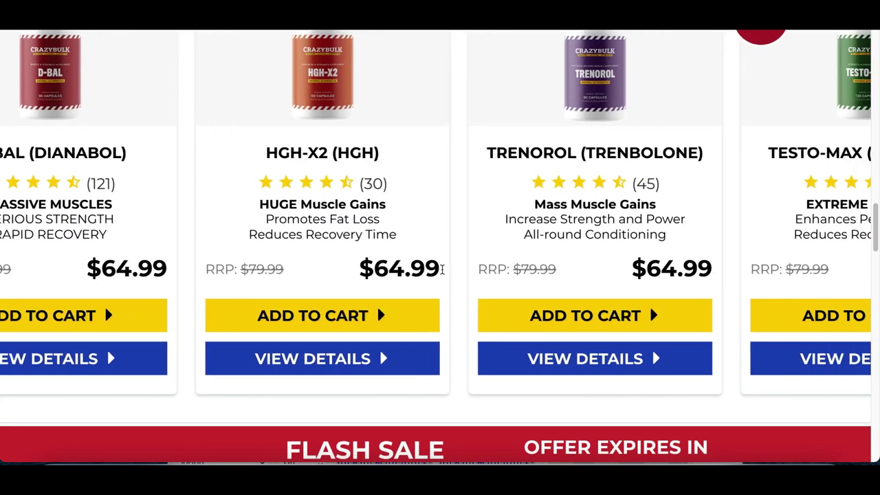
Look again at the CrazyBulk supplement prices and the FanFuel Affiliate Program section of the fitness affiliate programs article
scroll(443, 269, left, 3)
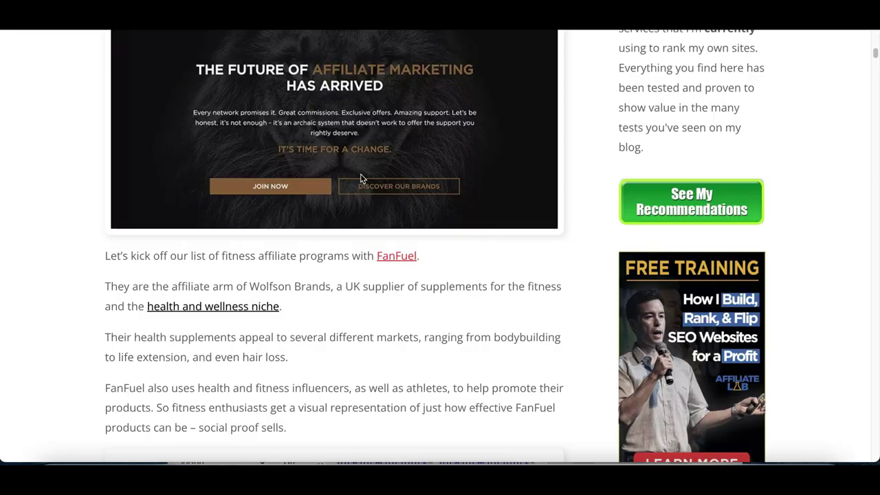
scroll(360, 179, up, 6)
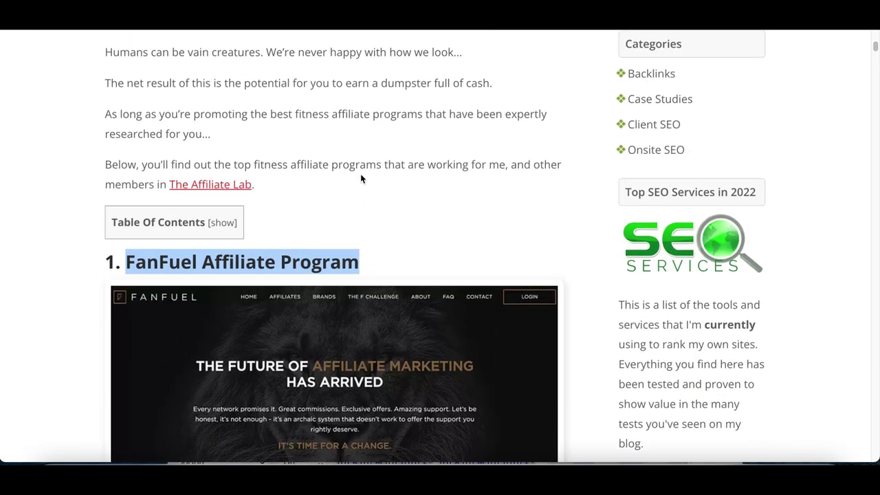
scroll(361, 175, down, 5)
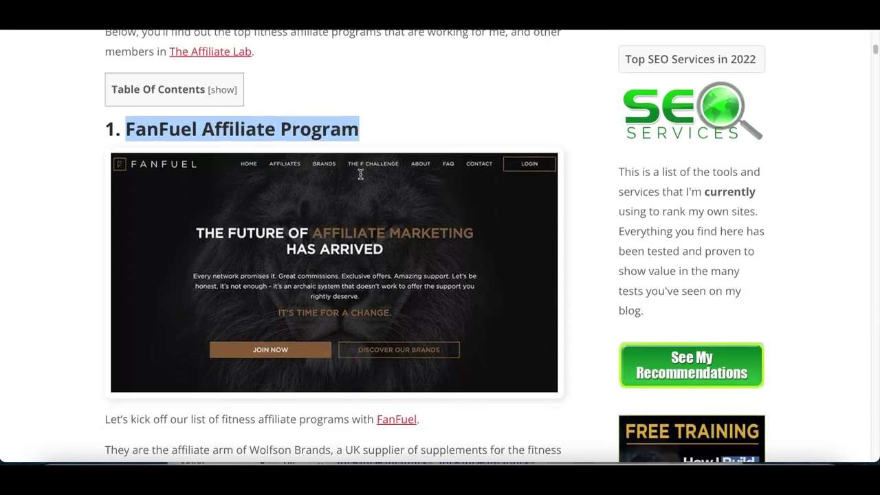
scroll(360, 176, down, 10)
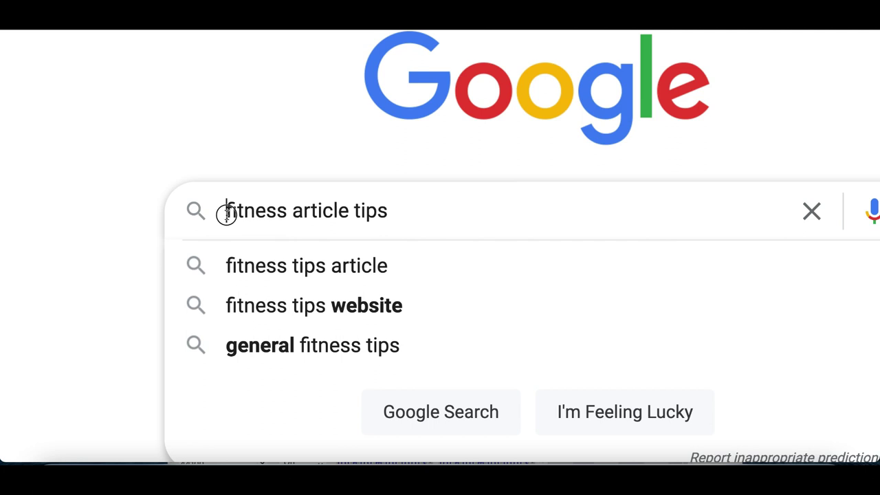
Search Google for "fitness article tips"
drag(226, 213, 277, 215)
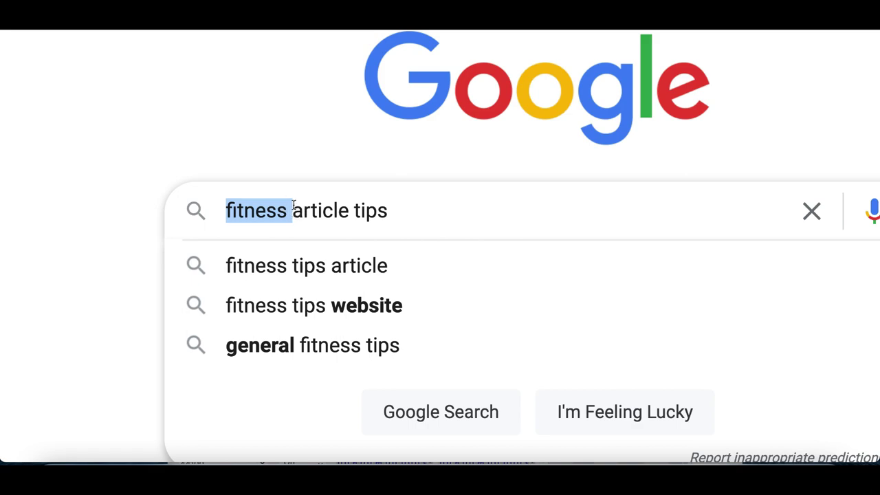
key(Return)
scroll(330, 227, down, 1)
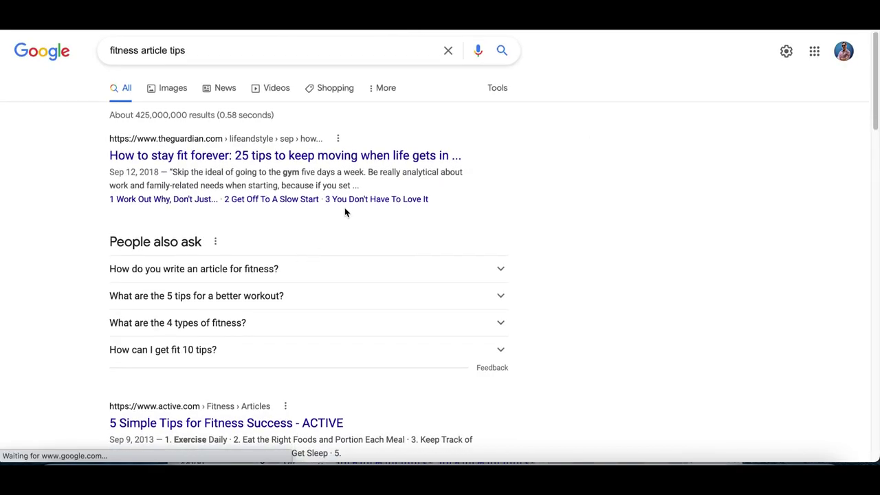
Browse the search results for fitness articles and open "10 Tips to Spice Up Your Fitness Routine" from US News Health
scroll(200, 148, up, 5)
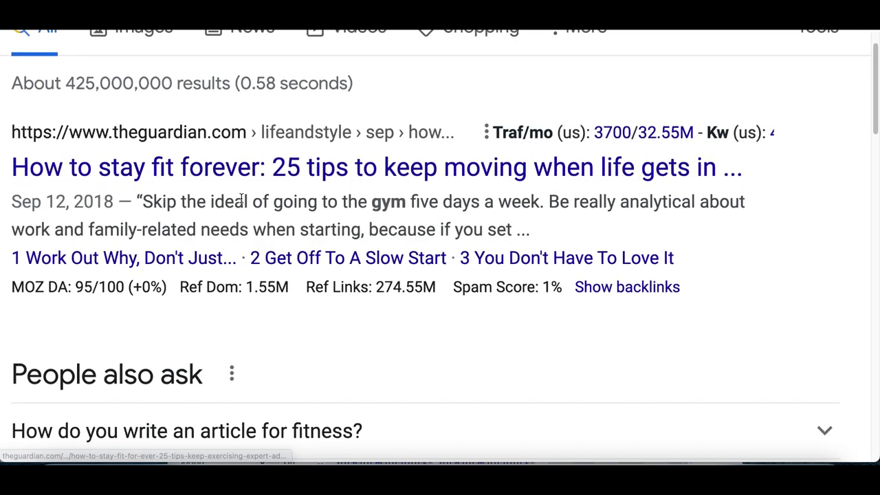
scroll(240, 199, down, 5)
scroll(240, 198, down, 5)
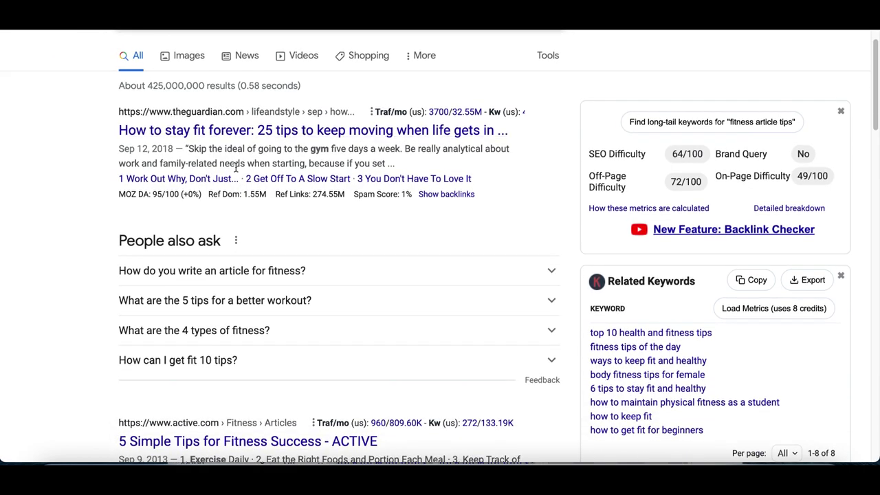
scroll(231, 200, down, 5)
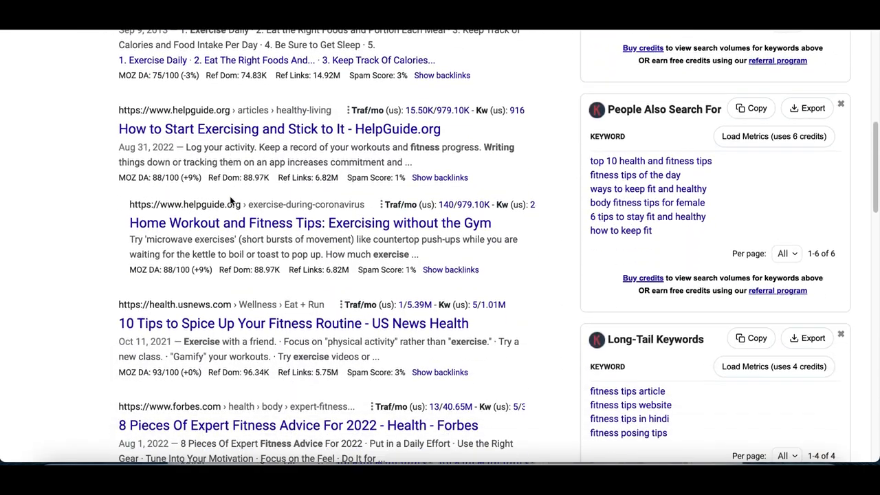
scroll(180, 212, up, 5)
scroll(179, 210, down, 2)
scroll(178, 208, down, 1)
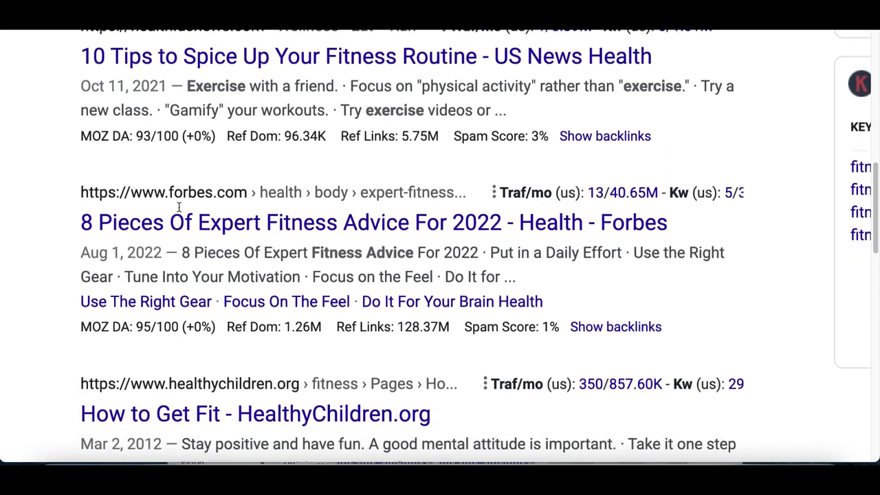
scroll(157, 171, up, 1)
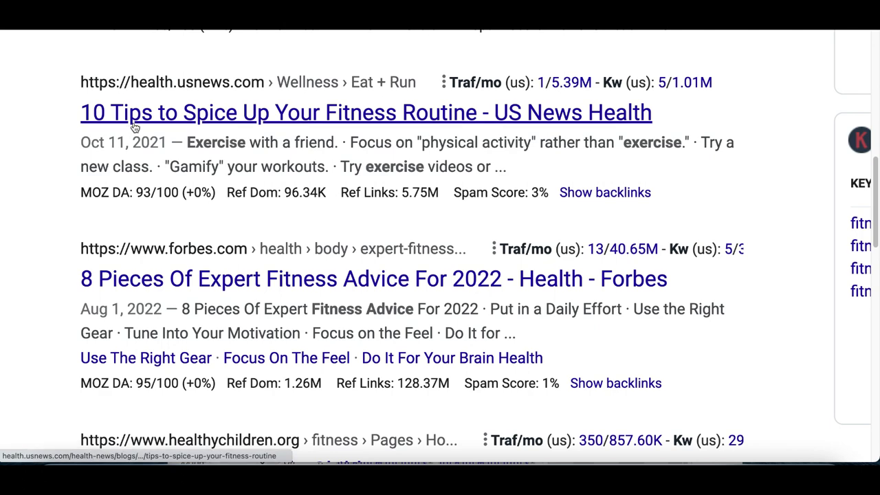
click(234, 121)
Find the "10 Ways to Mix Up Your Exercise Routine" section in the US News article and highlight the start of its heading
scroll(35, 224, down, 5)
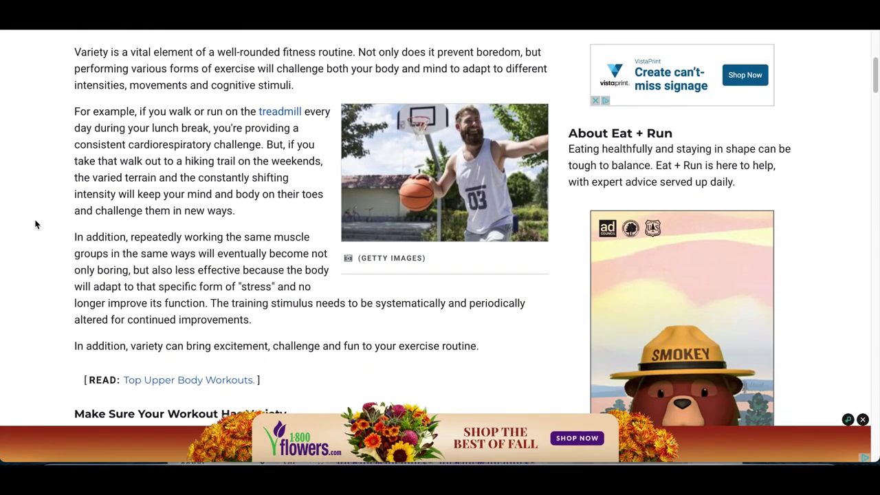
scroll(36, 224, down, 5)
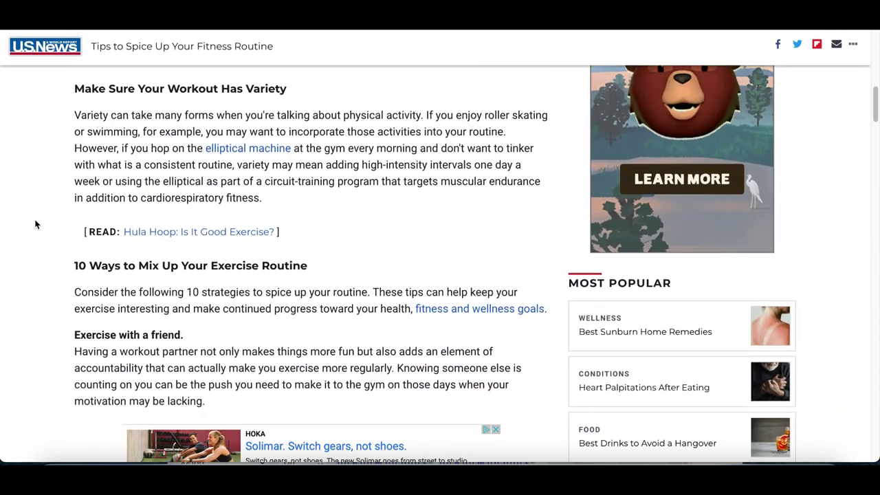
scroll(36, 225, down, 3)
scroll(126, 93, up, 5)
drag(41, 81, 182, 146)
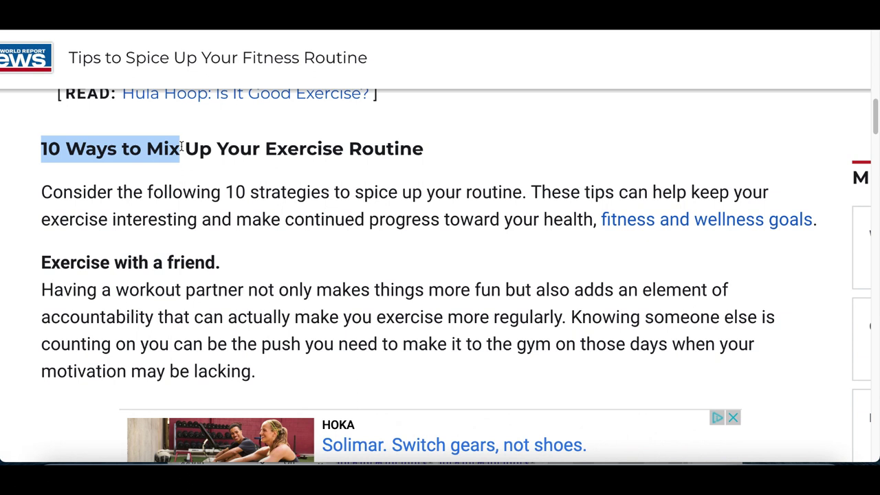
scroll(182, 240, down, 1)
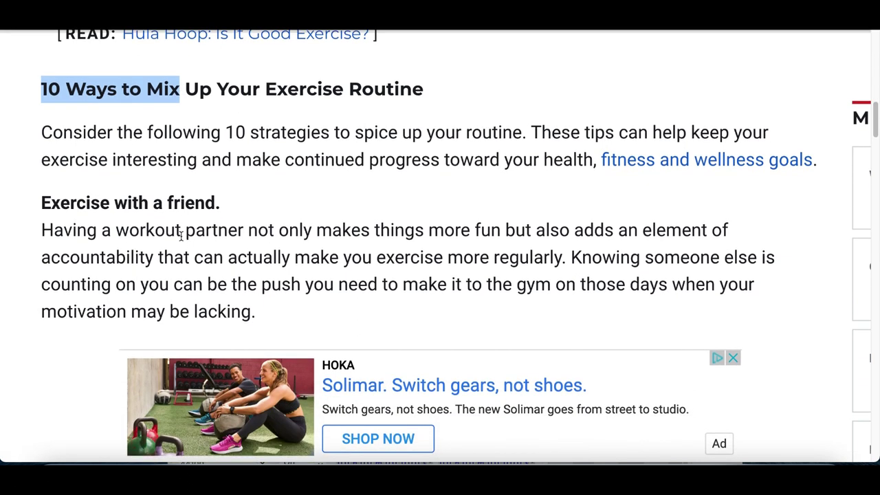
Clear the highlight and mark the "10 Ways to Mix Up Your Exercise Routine" heading and the workout variety paragraph above it
click(43, 109)
scroll(88, 97, up, 1)
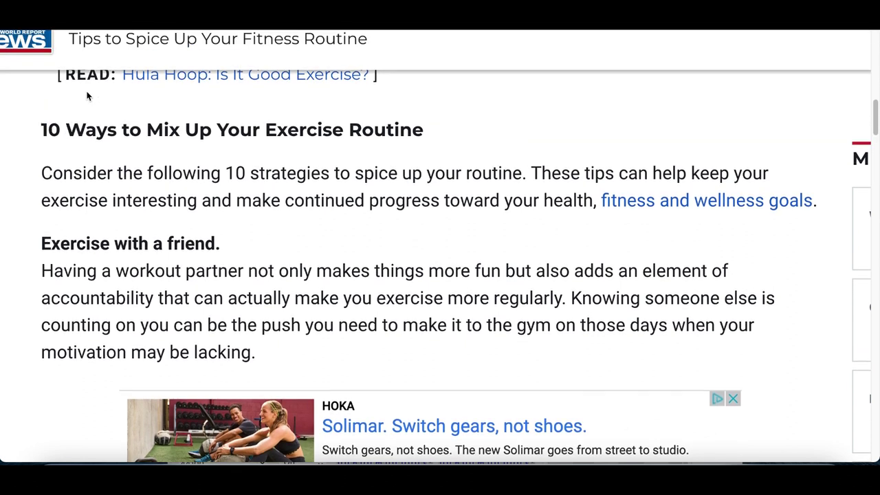
scroll(63, 122, down, 1)
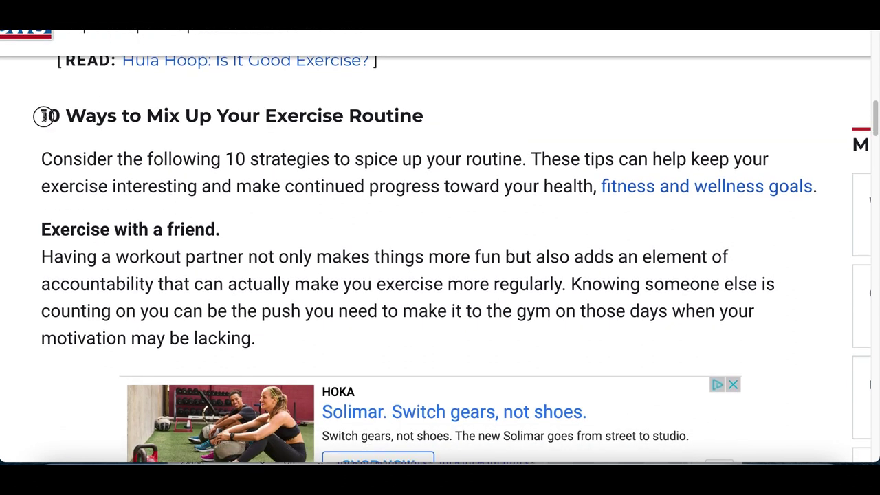
drag(44, 115, 125, 121)
scroll(125, 121, down, 1)
click(79, 94)
drag(46, 69, 108, 82)
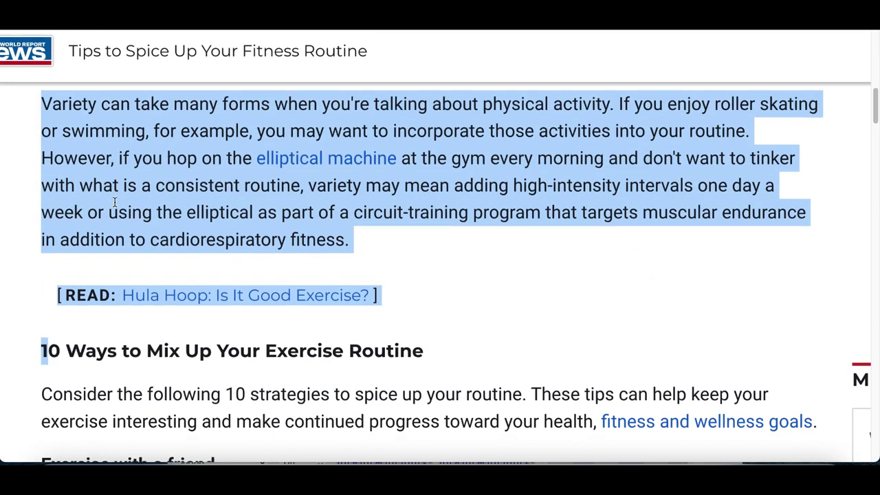
Examine the individual exercise tips in the US News article, from "Exercise with a friend" to "Change the focus of your workout"
scroll(115, 204, down, 5)
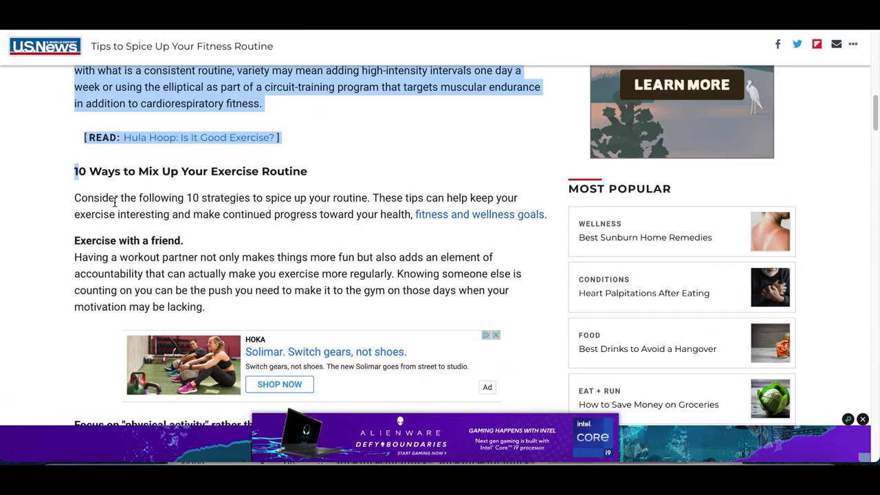
scroll(114, 201, down, 10)
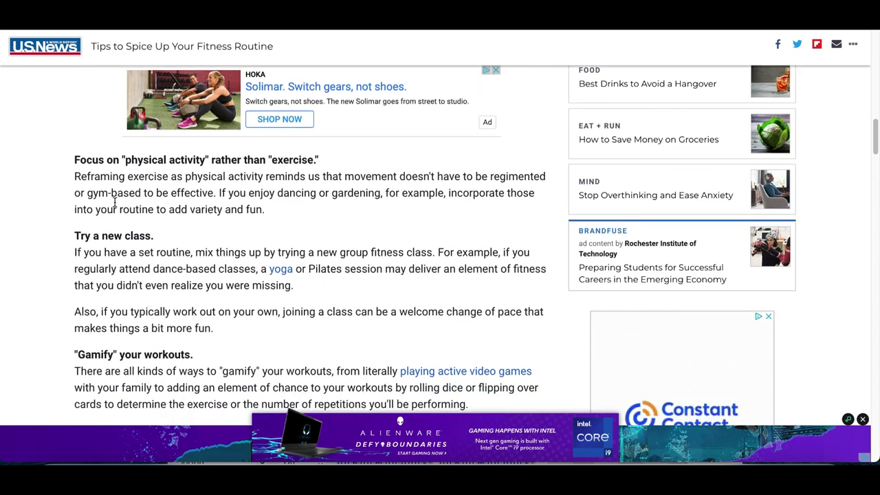
scroll(114, 202, down, 3)
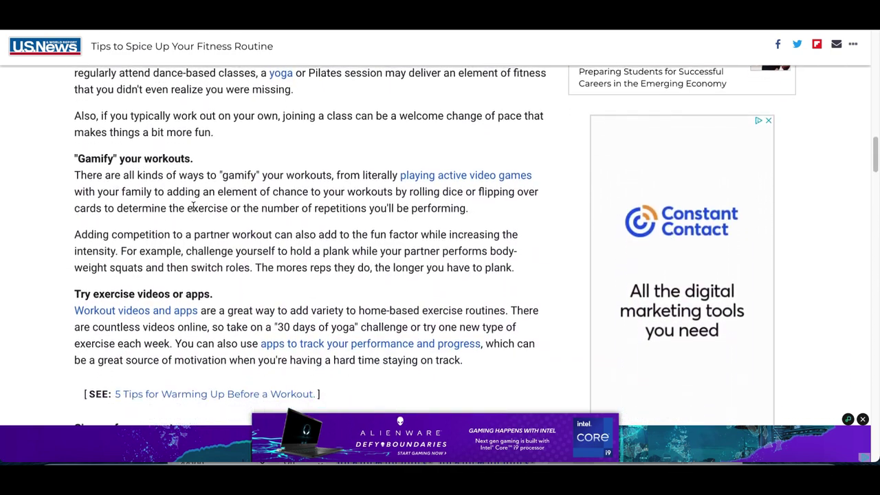
scroll(193, 206, down, 3)
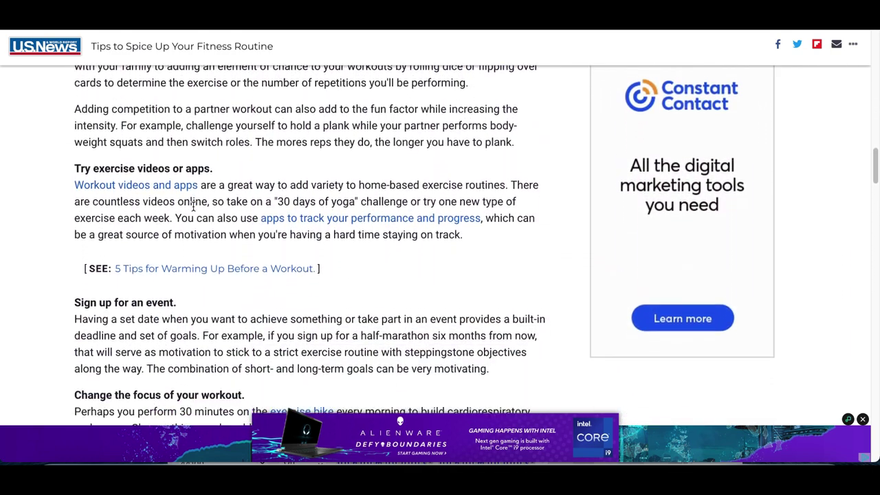
scroll(193, 210, down, 3)
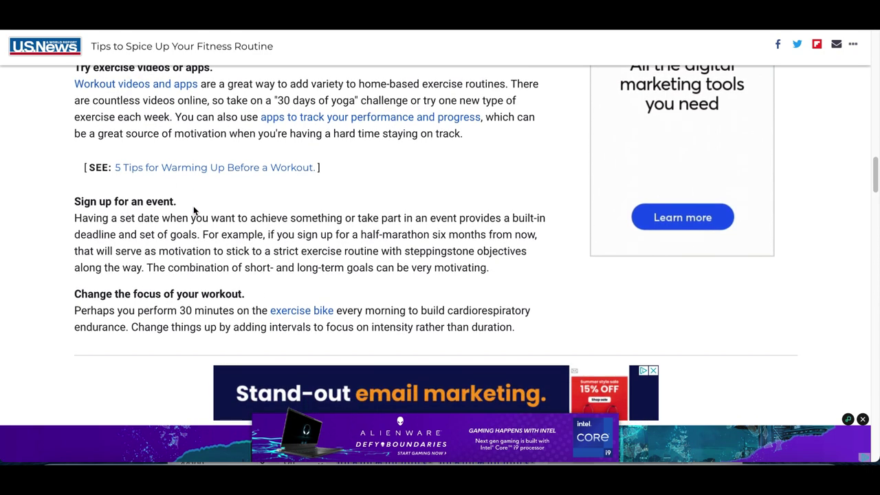
scroll(123, 144, up, 15)
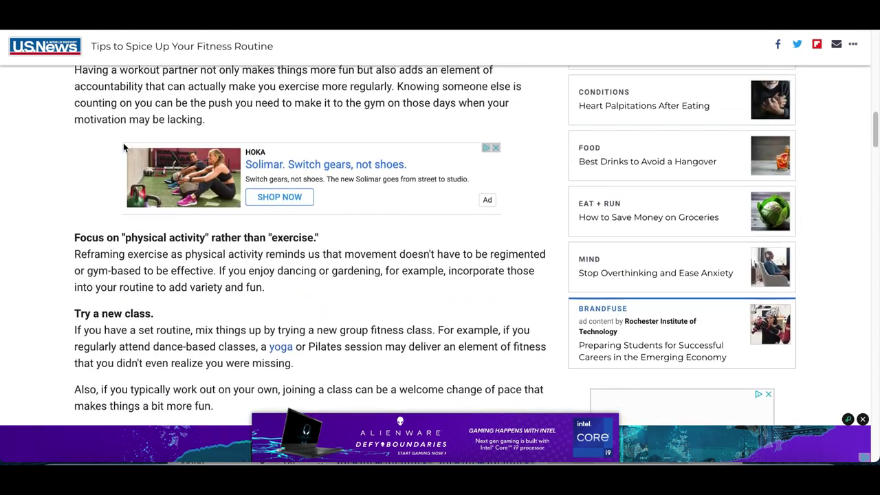
scroll(124, 146, up, 1)
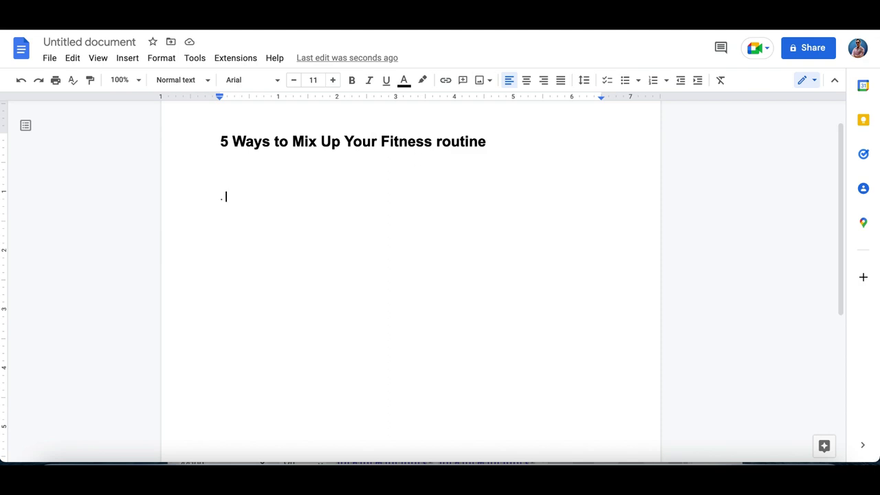
Return to the US News article and select the tip headings "Exercise with a friend", "Focus on 'physical activity' rather than 'exercise'" and "'Gamify' your workouts"
key(ctrl+Tab)
scroll(217, 236, down, 1)
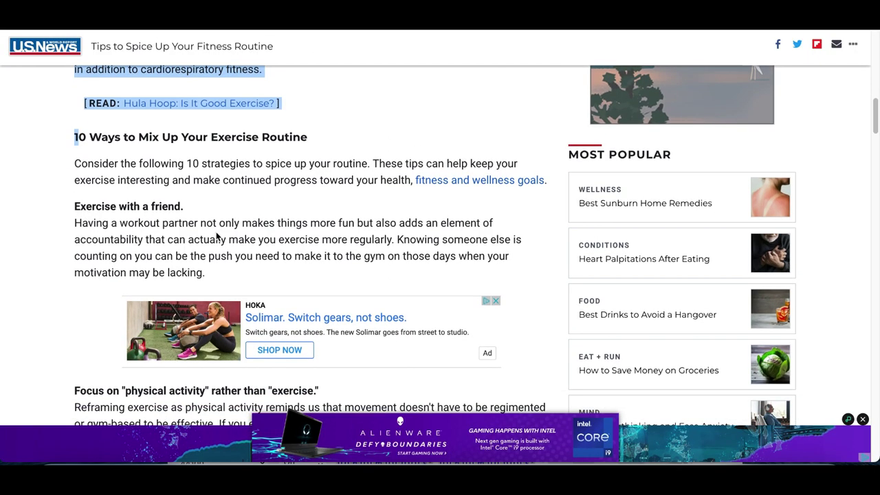
click(74, 206)
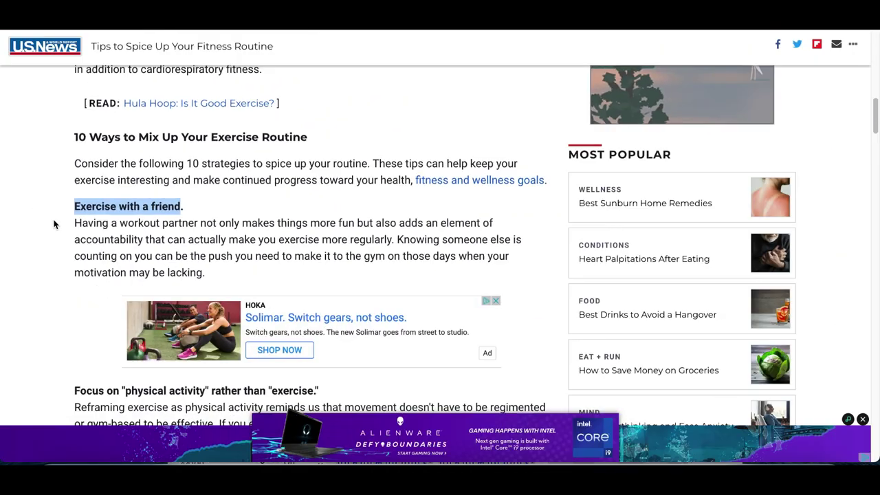
scroll(54, 225, down, 5)
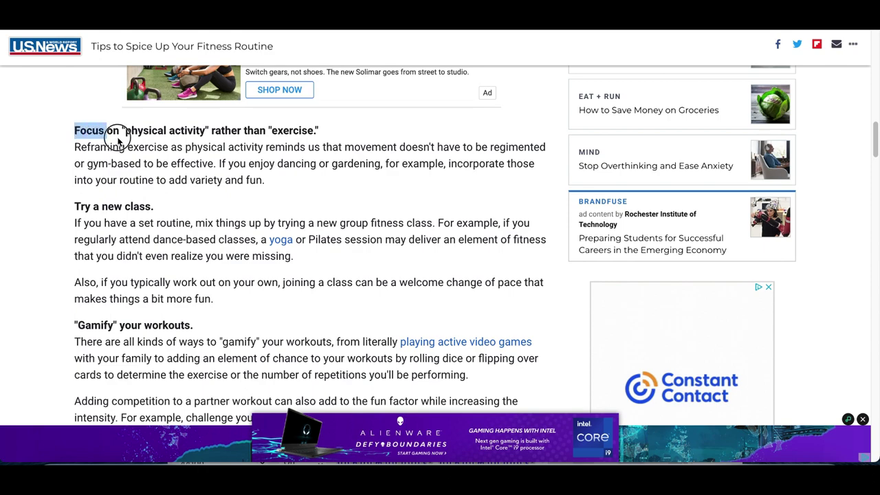
drag(101, 135, 285, 130)
scroll(207, 130, up, 3)
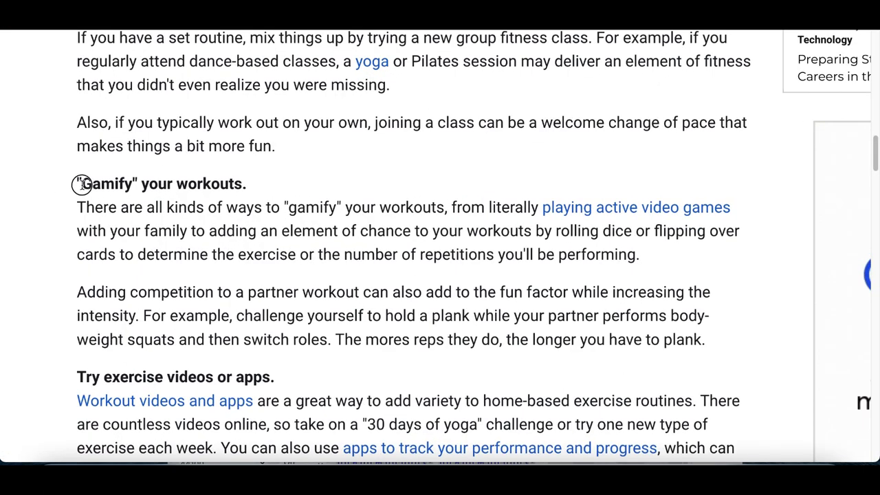
drag(78, 184, 207, 184)
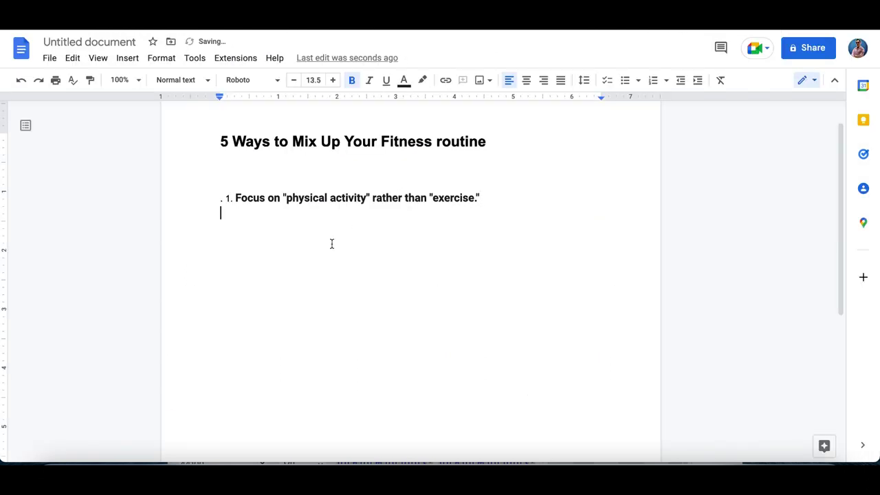
Write under the document's tip 1: "Physical activity doesn’t only mean gym time. You can also stay fit by dancing, garden or doing activities that make you move!"
text(Physical activity doesn’t only mean gym time. You can also stay fit by dancing, garden or doing activities that make you move!  2. "Gamify" your workouts. Turn every workout into a game you can win or lose! Create your own challenges by adding points to your working and hitting your own high scores.  3. Sign up for an event Try a new course! If you have never tried tug mudder or a ninja course maybe it’s time to challenge yourself.  4. Take A New Lessons Join a kickboxing class or even a yoga class! Try new techniques that you never knew were possible.  5. Join a recreation league If your someone that love to watch sports, then why not play them for fitness! Some of the best are swimming, soccer , basketball)
Review the five fitness tips in the document and highlight the text under "3. Sign up for an event"
scroll(263, 241, down, 2)
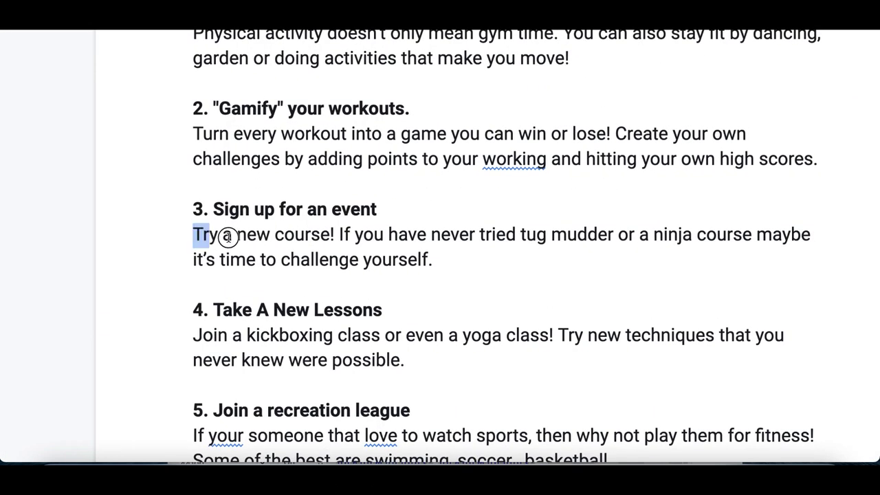
drag(228, 237, 364, 260)
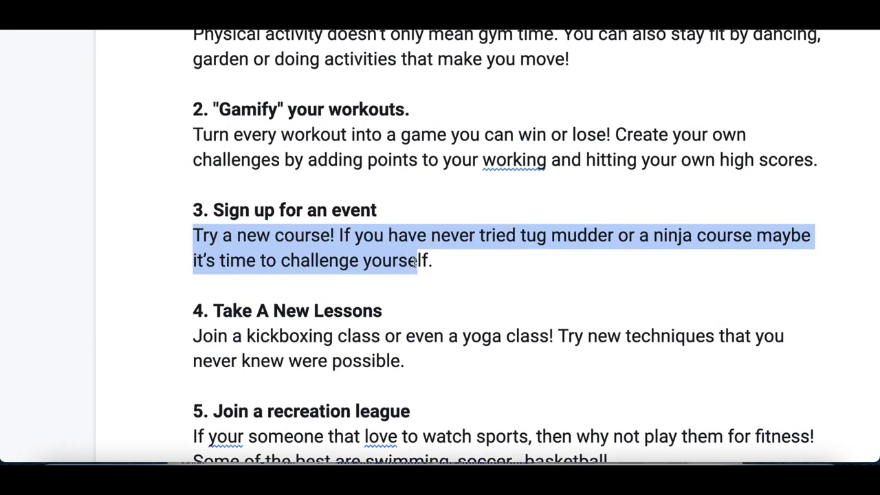
scroll(415, 260, up, 2)
scroll(415, 262, up, 2)
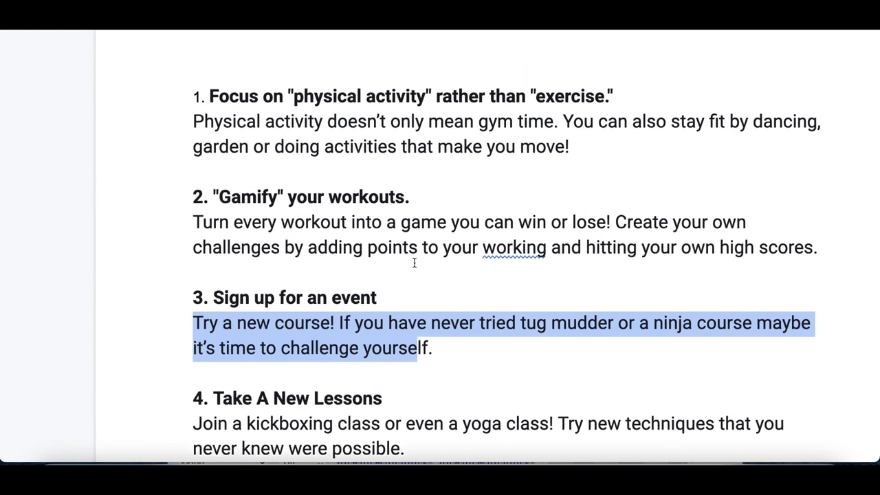
Reread the document's five fitness tips, highlighting tip 1 and the end of the text under "4. Take A New Lessons"
drag(210, 110, 369, 118)
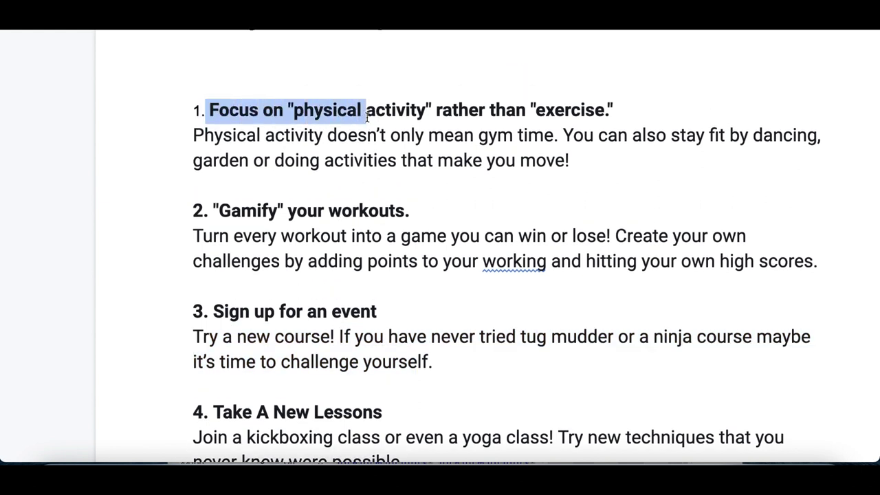
scroll(367, 117, down, 3)
drag(203, 66, 346, 89)
scroll(346, 91, down, 4)
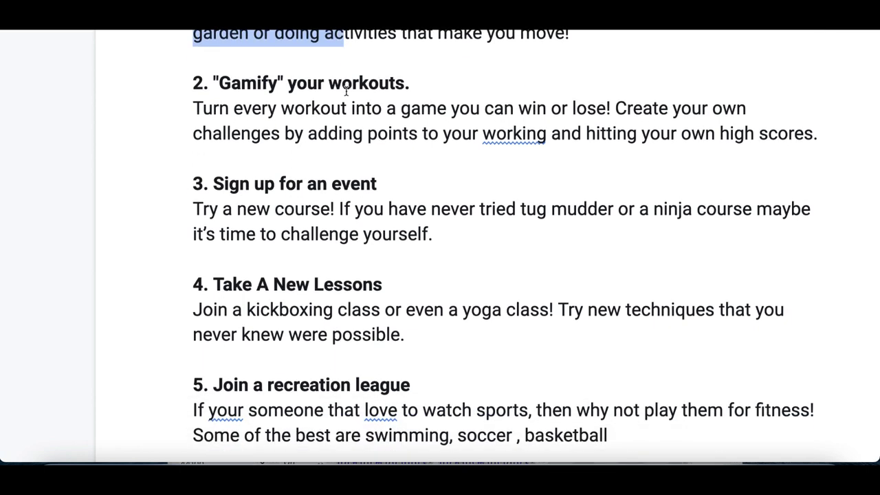
scroll(366, 182, down, 2)
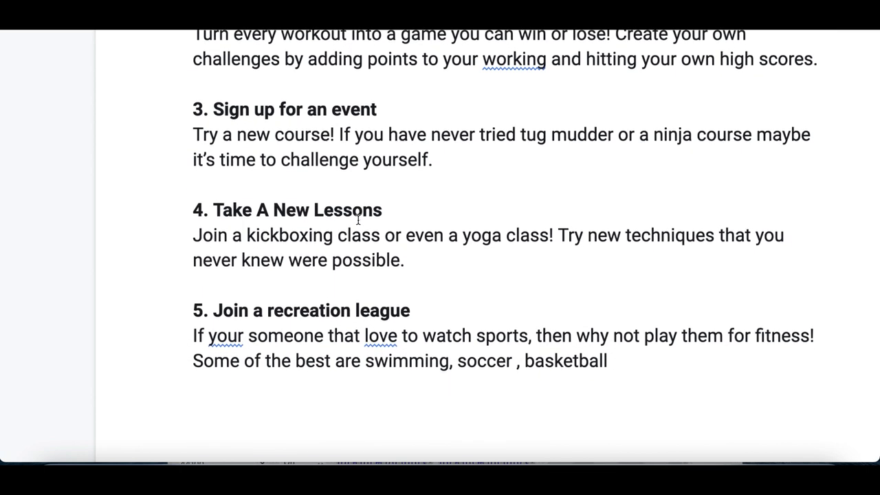
drag(394, 229, 311, 217)
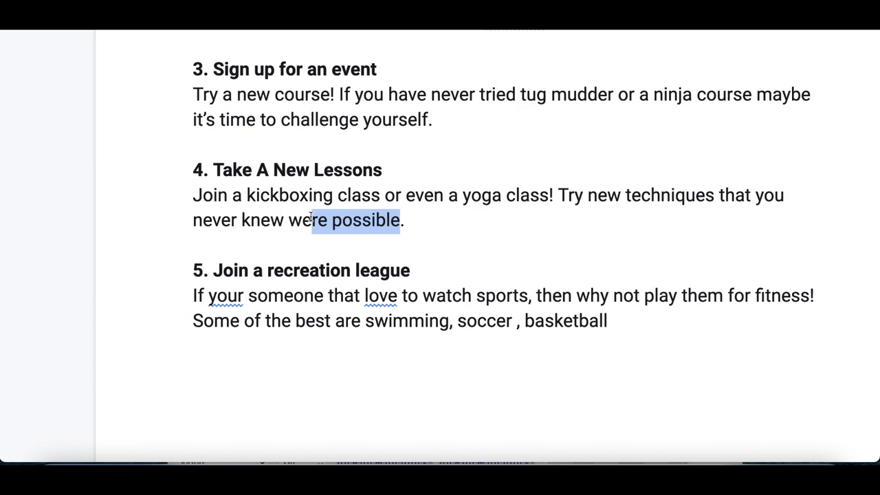
scroll(296, 236, up, 5)
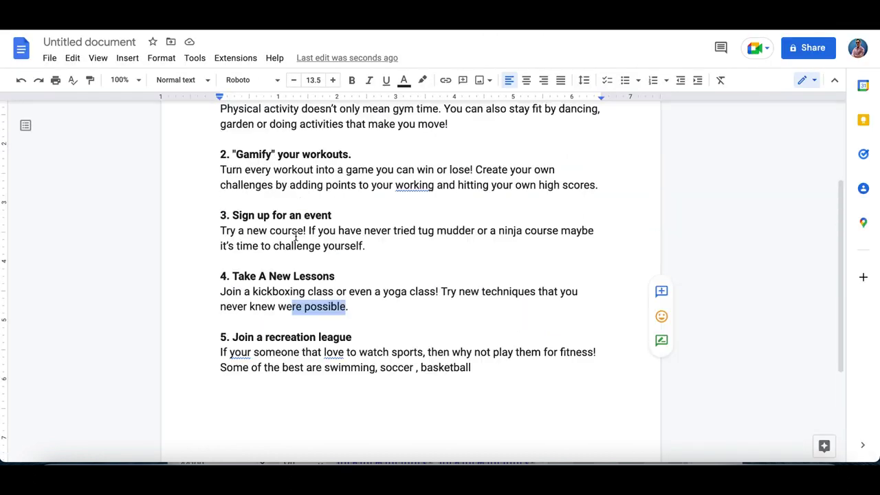
scroll(325, 207, up, 1)
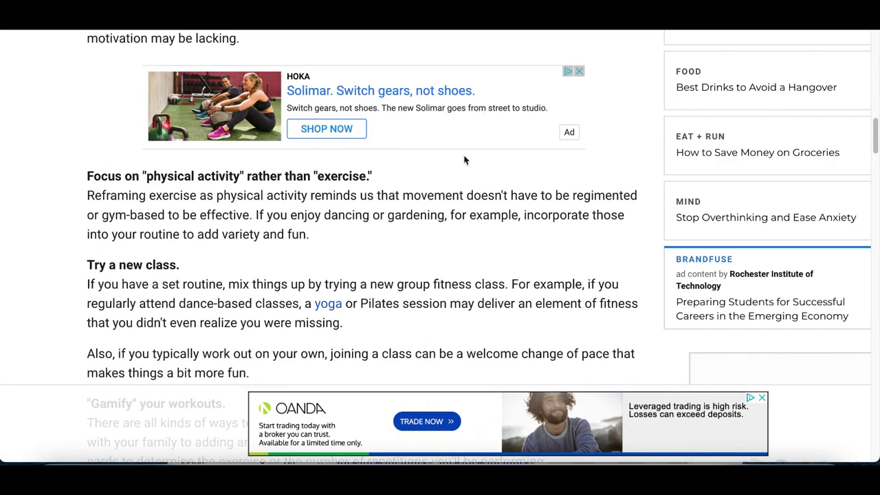
Open the Free PLR Article Directory at plrplr.com from the Google results for "plr plr"
scroll(466, 157, down, 5)
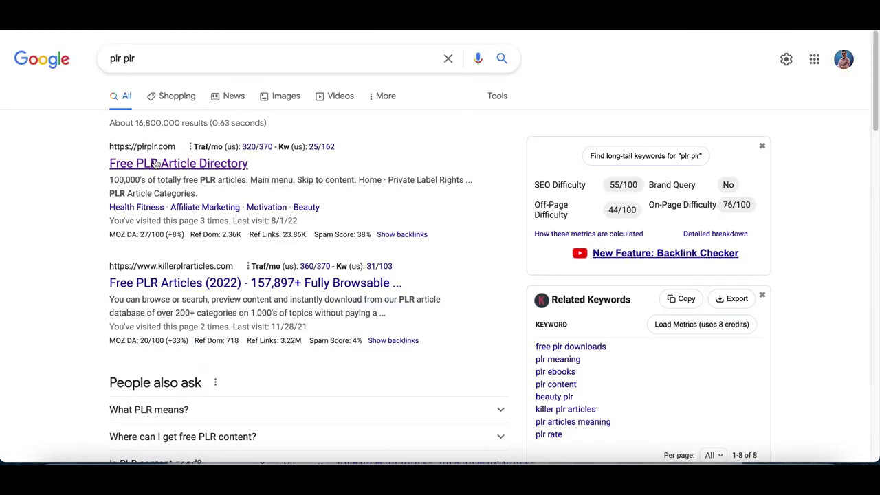
scroll(156, 175, left, 1)
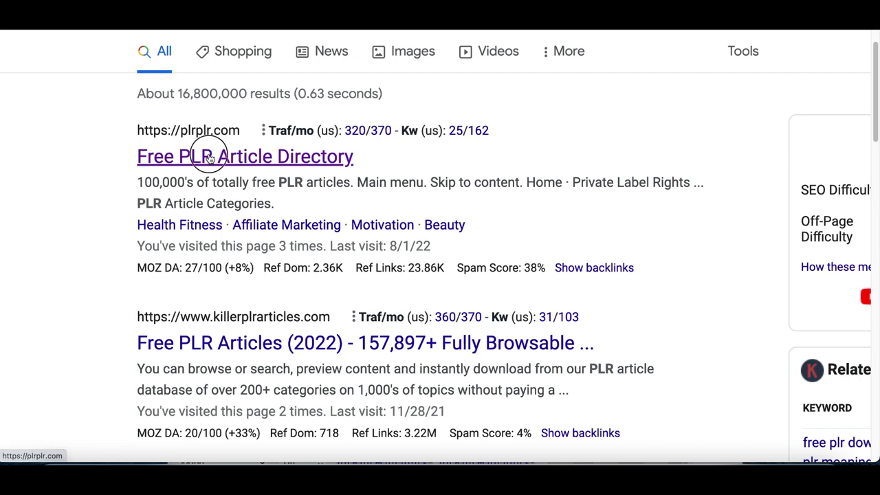
click(285, 160)
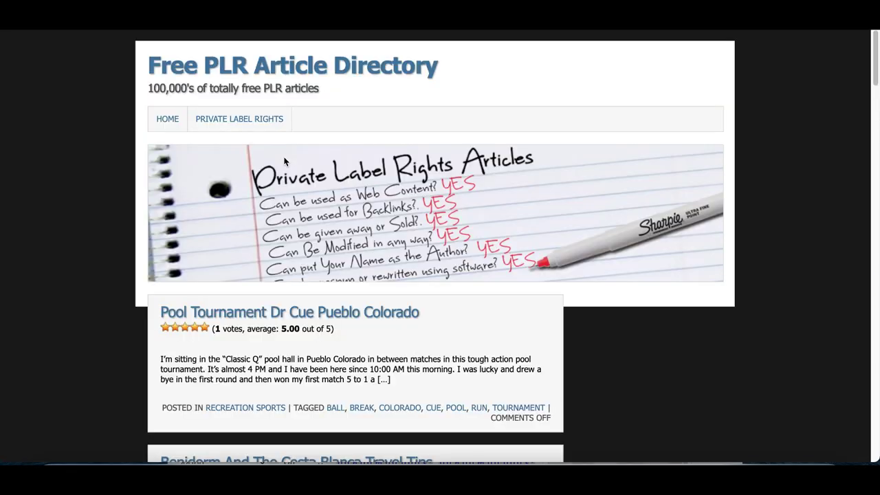
Browse the directory's alphabetical list of PLR article categories and open the Weight Loss category
scroll(760, 306, down, 5)
scroll(760, 306, up, 5)
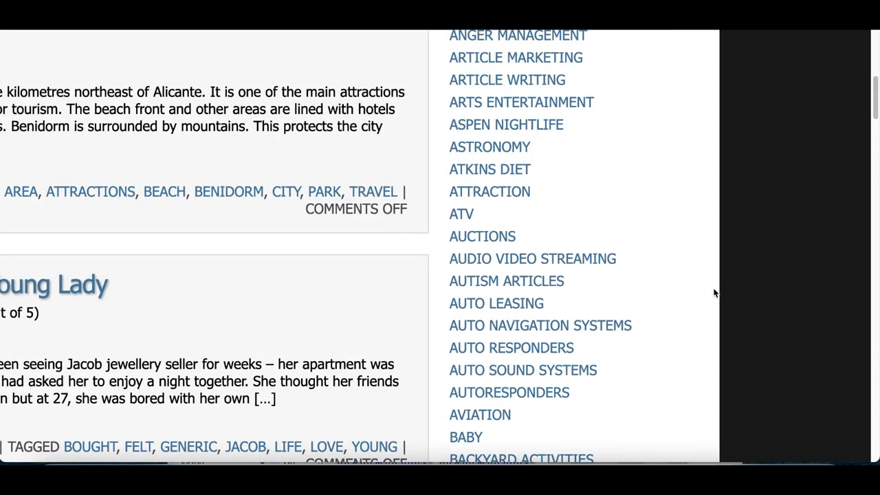
scroll(526, 221, down, 4)
scroll(493, 333, down, 3)
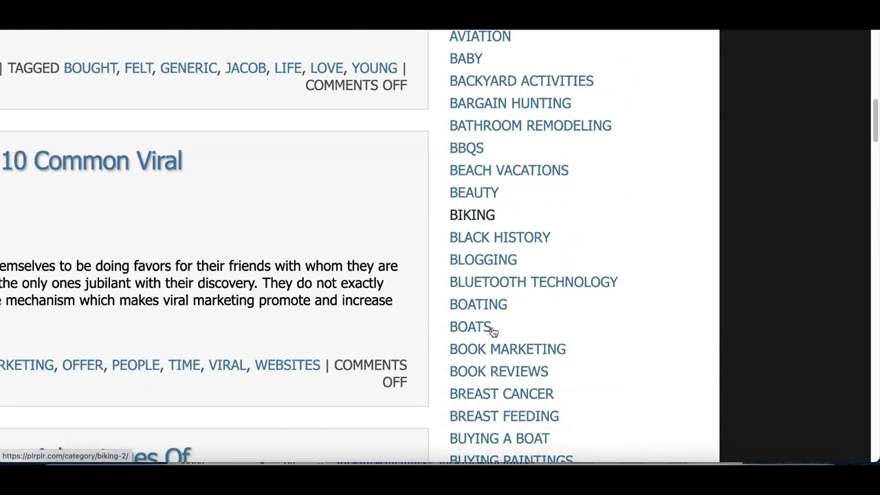
key(ctrl+minus)
scroll(491, 332, down, 8)
scroll(492, 332, down, 8)
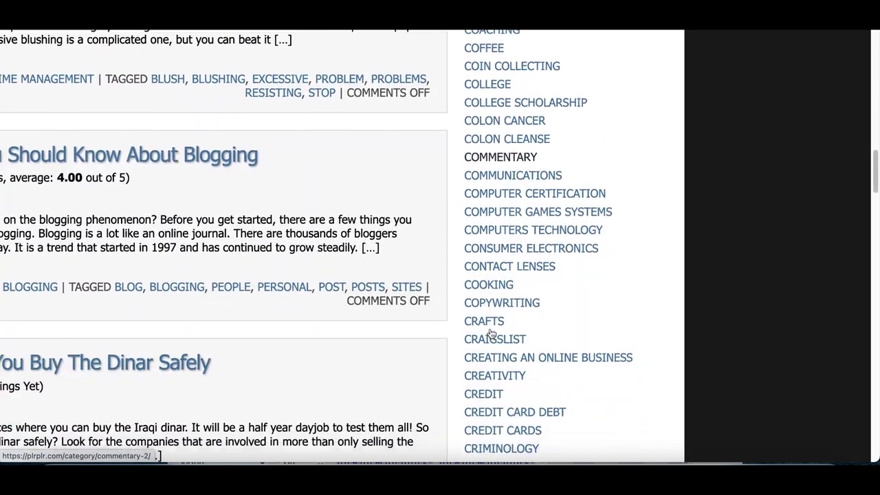
scroll(492, 333, down, 12)
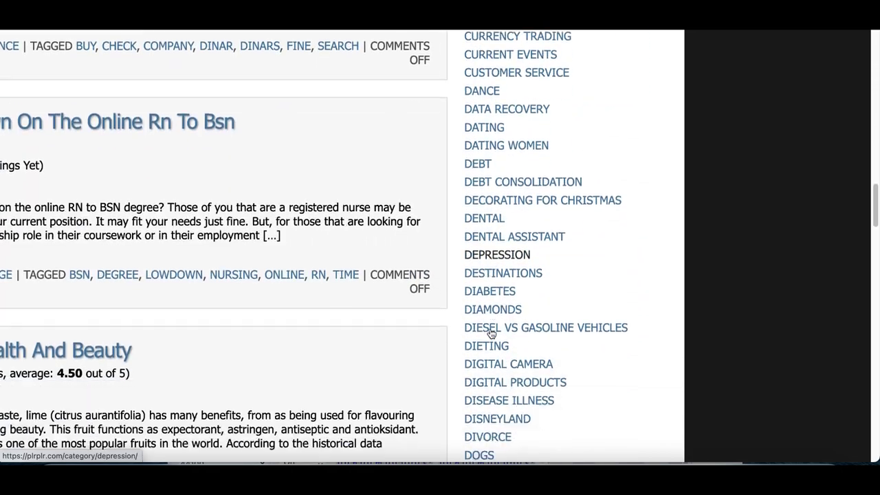
scroll(614, 361, down, 12)
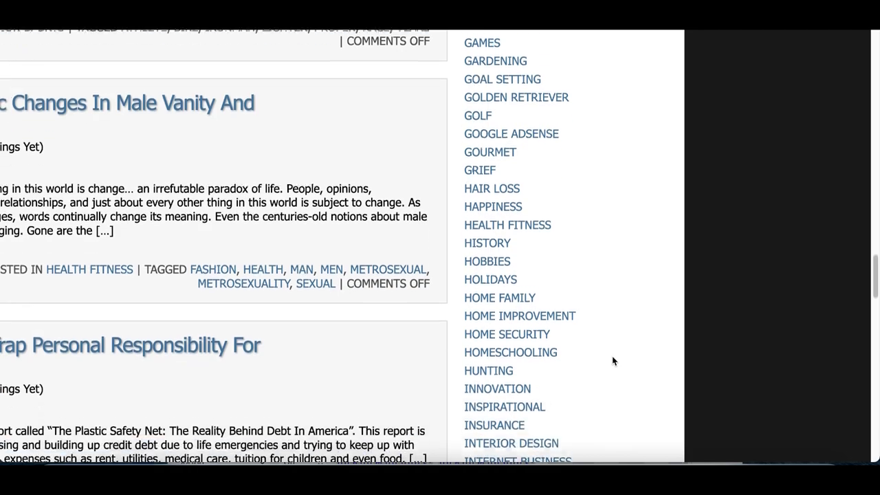
scroll(614, 361, down, 5)
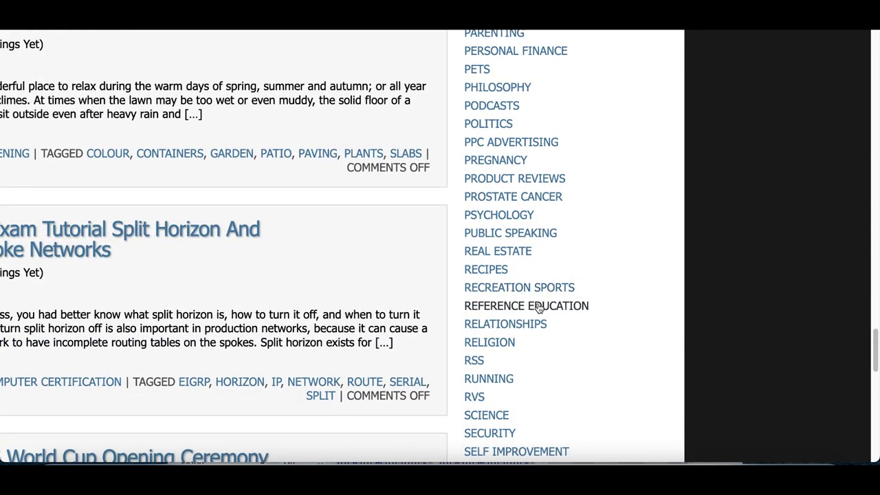
scroll(539, 307, down, 6)
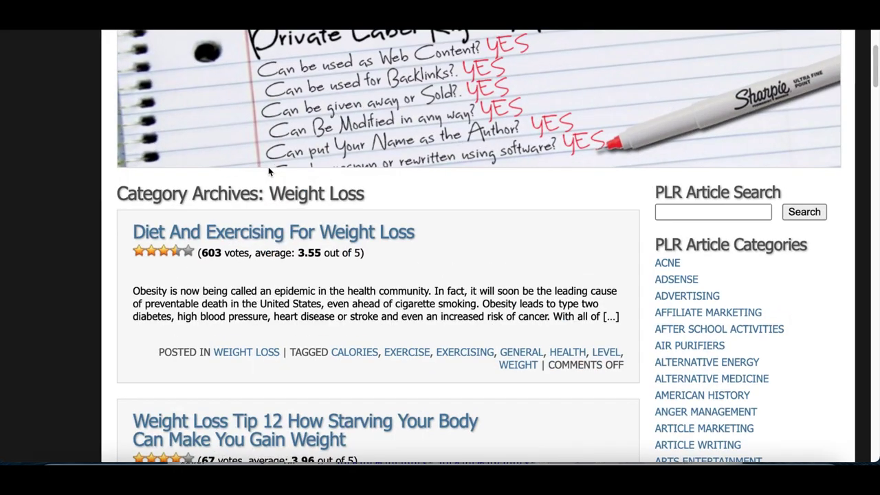
Highlight the Weight Loss category heading and look through the titles and excerpts of its PLR articles
drag(268, 193, 339, 199)
scroll(339, 199, down, 4)
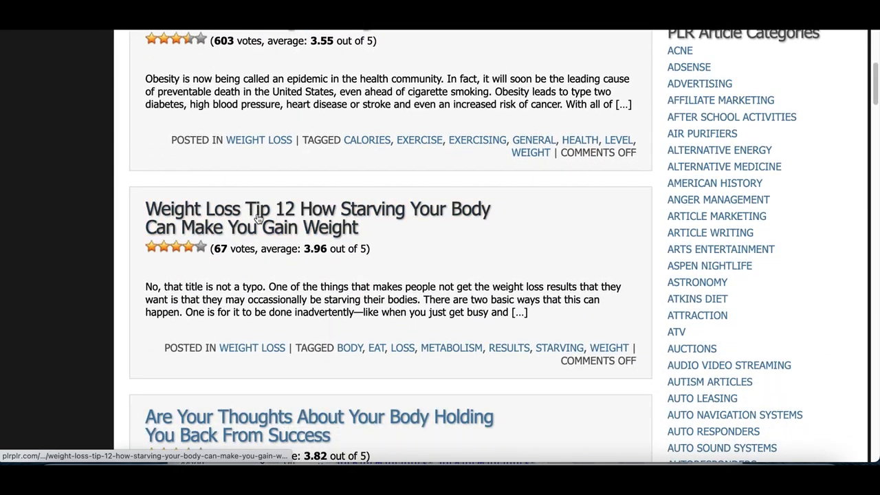
scroll(258, 219, up, 3)
scroll(258, 218, down, 5)
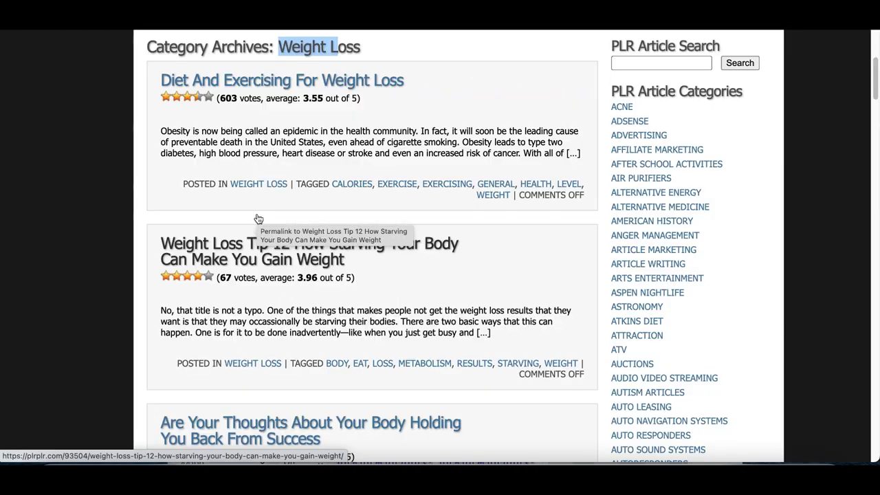
scroll(258, 219, down, 7)
scroll(264, 208, down, 2)
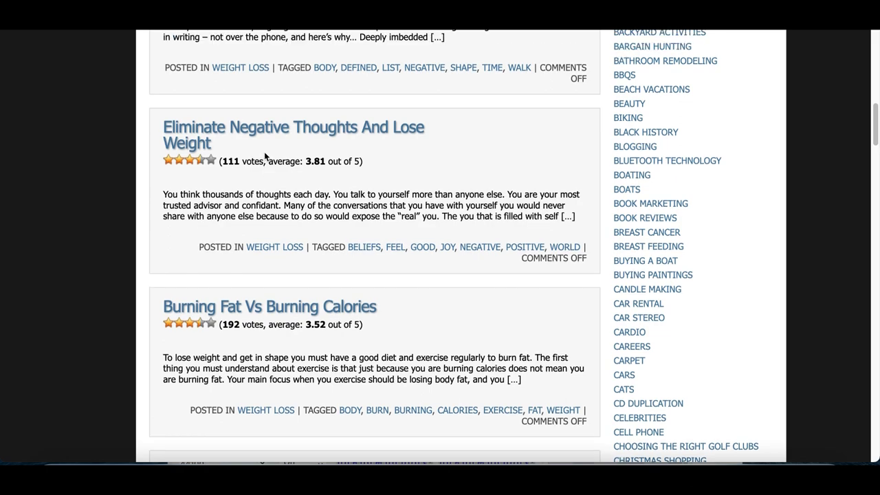
Return to the directory's header and highlight the tagline "100,000's of totally free PLR articles"
scroll(265, 156, up, 12)
scroll(227, 65, up, 3)
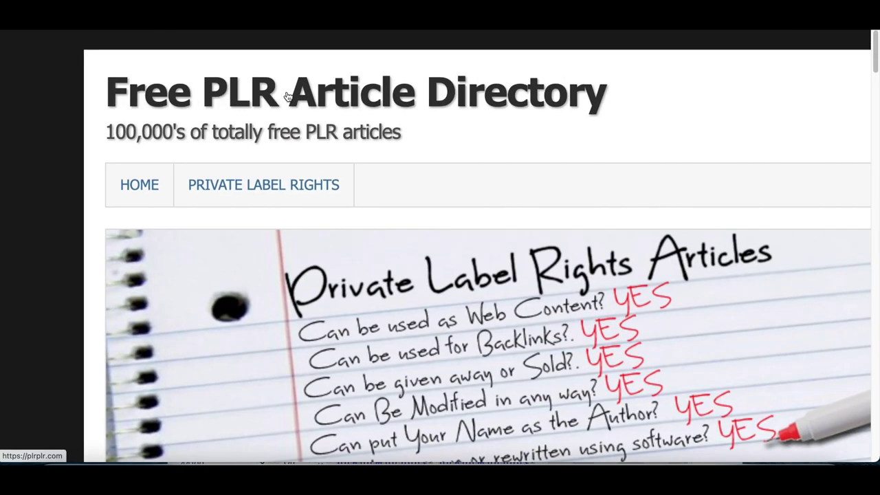
scroll(250, 178, down, 3)
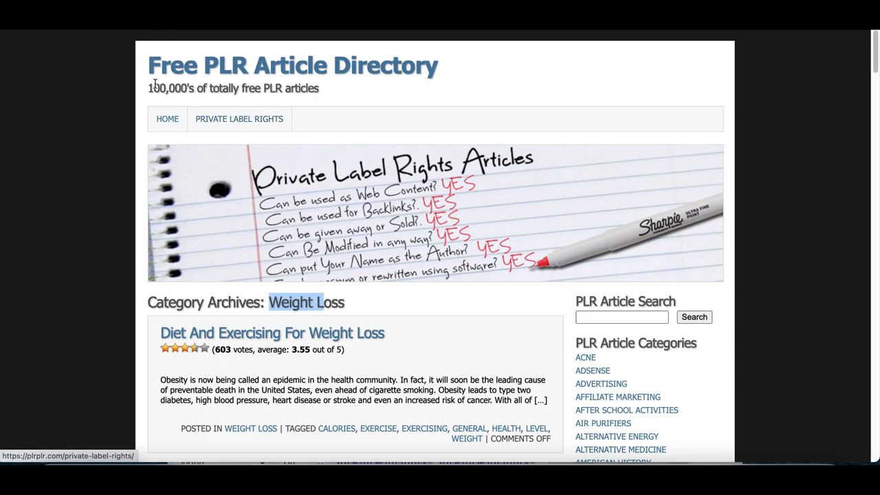
scroll(155, 85, up, 3)
drag(150, 87, 390, 102)
key(ctrl+0)
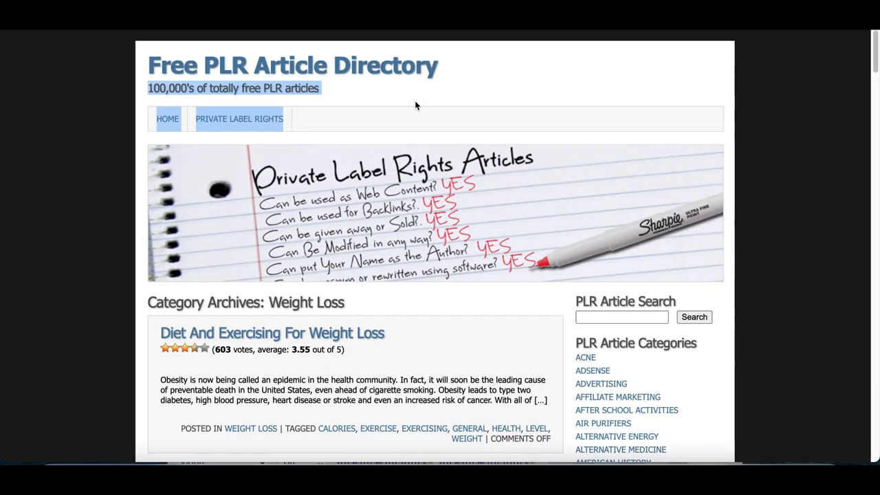
scroll(415, 105, down, 3)
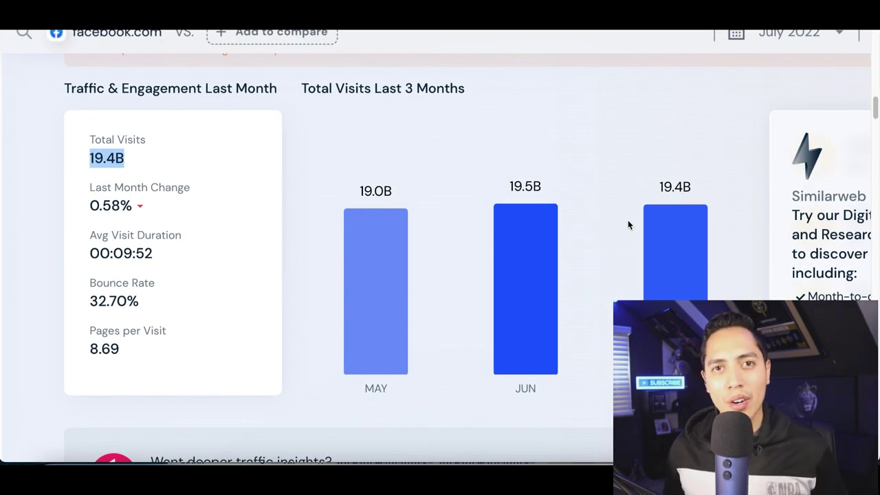
Check facebook.com's total visits and last month change in the Similarweb traffic overview
mouse_move(143, 192)
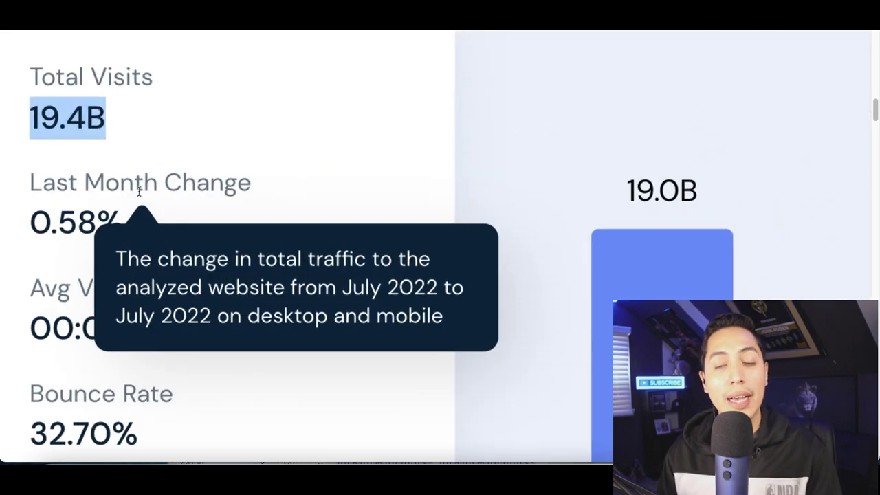
scroll(138, 192, left, 1)
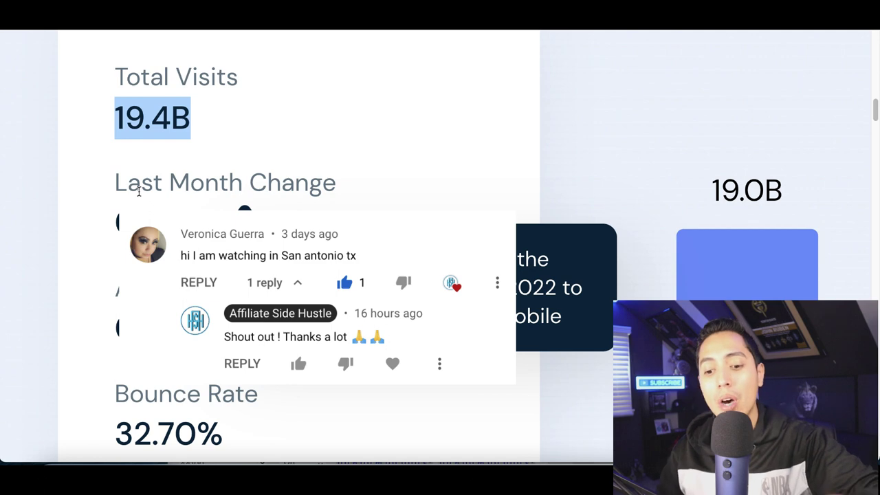
scroll(134, 194, down, 1)
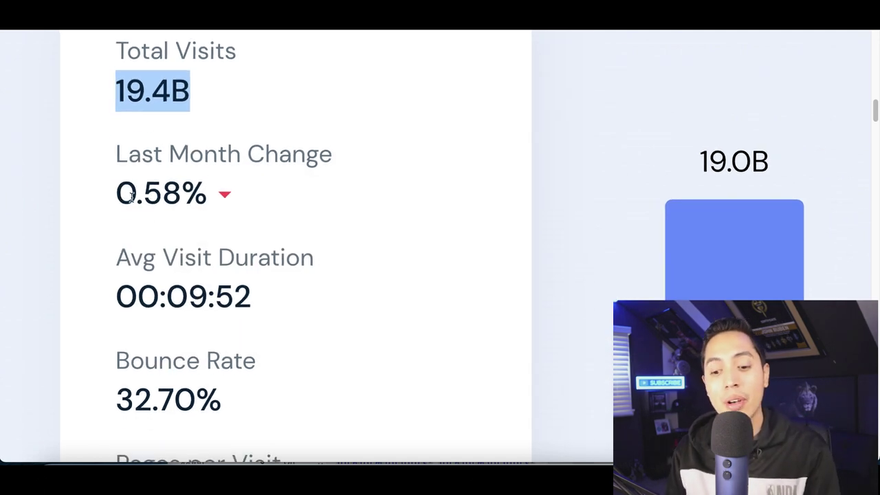
Switch to Safari and view the Affiliate Side Hustle YouTube video's description, locating the affiliate-sidehustle.com link under its title
click(143, 472)
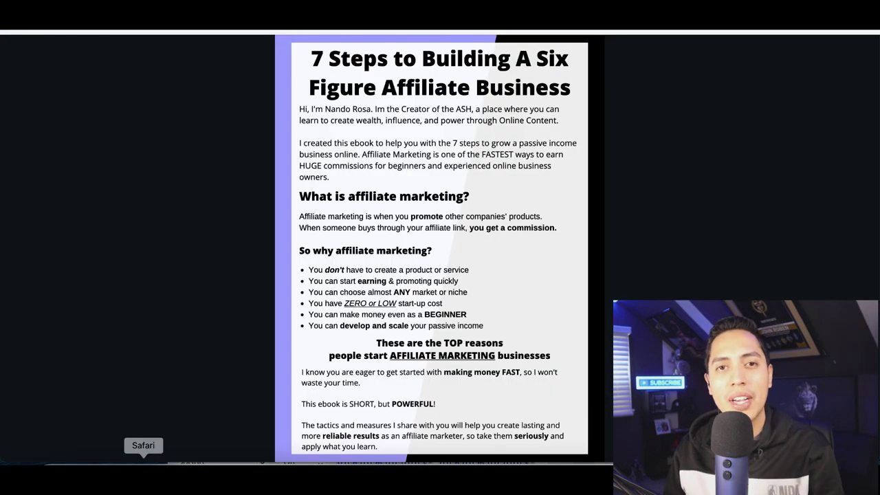
mouse_move(336, 204)
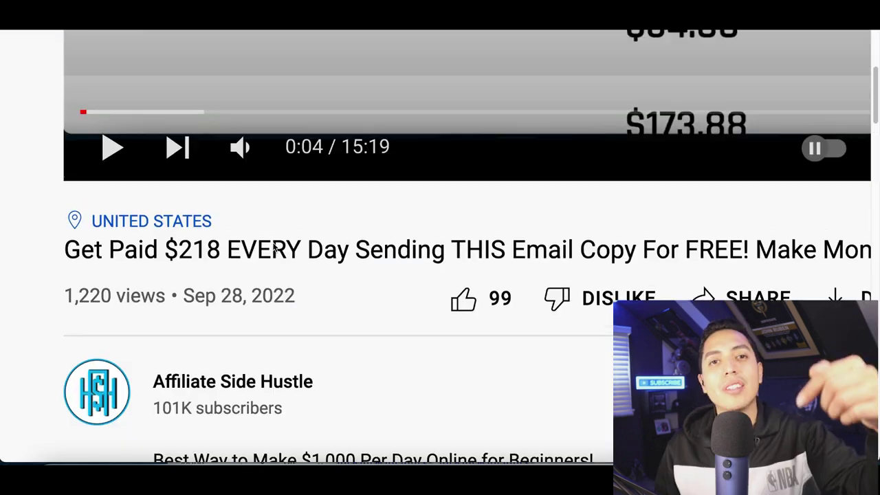
scroll(275, 249, down, 3)
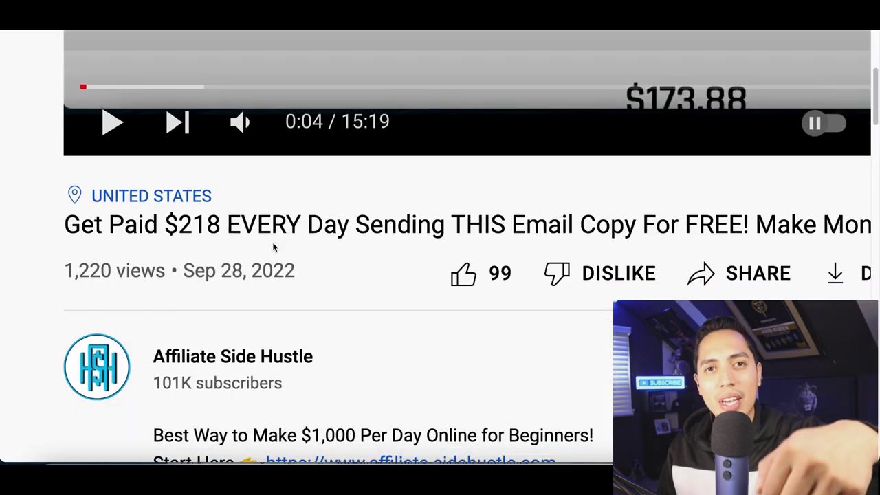
scroll(273, 247, down, 1)
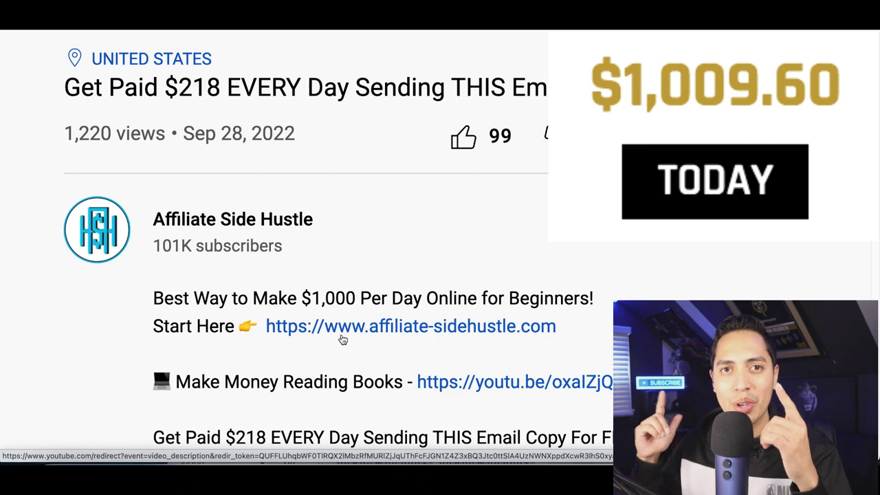
scroll(343, 339, up, 1)
scroll(343, 339, up, 1)
scroll(343, 339, down, 2)
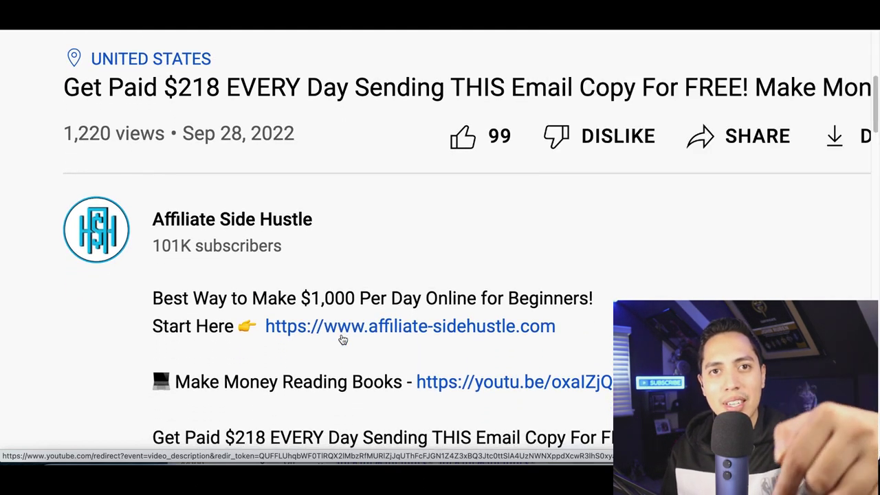